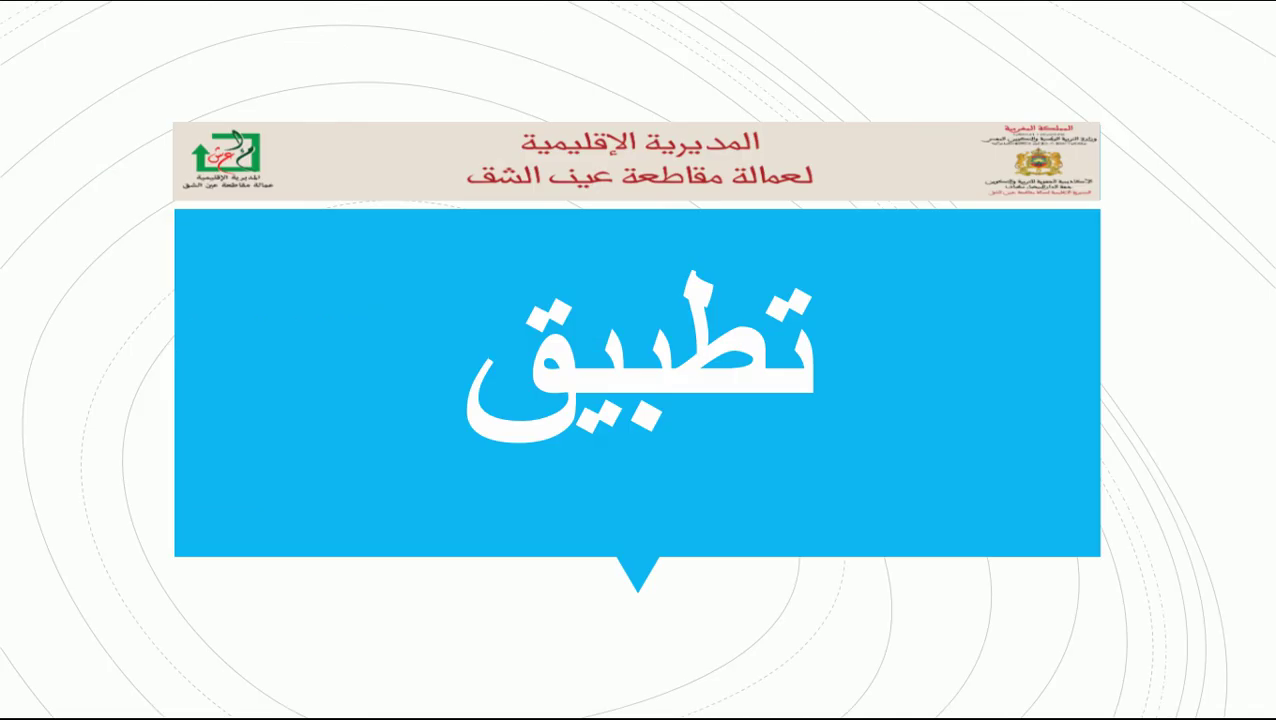
Step: Switch from the presentation to Microsoft Teams in Chrome, opening the Office 365 home page in a separate tab
left_click(1105, 155)
left_click(1105, 155)
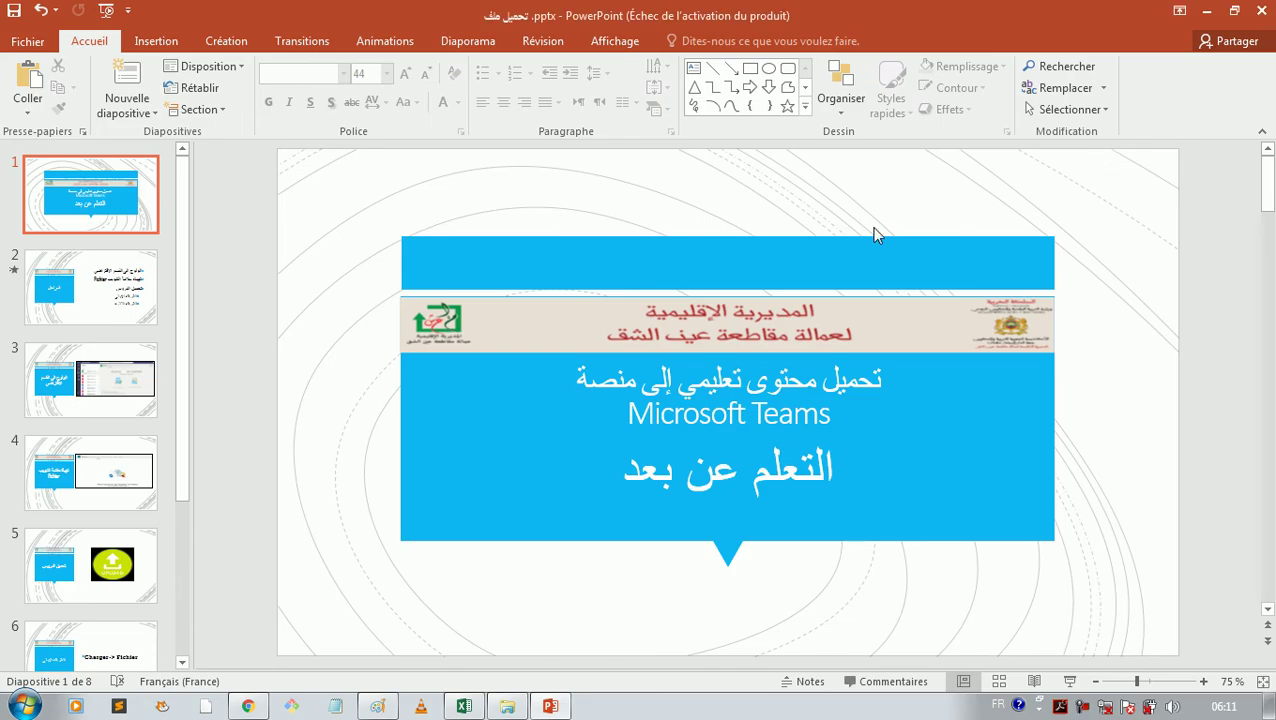
left_click(248, 707)
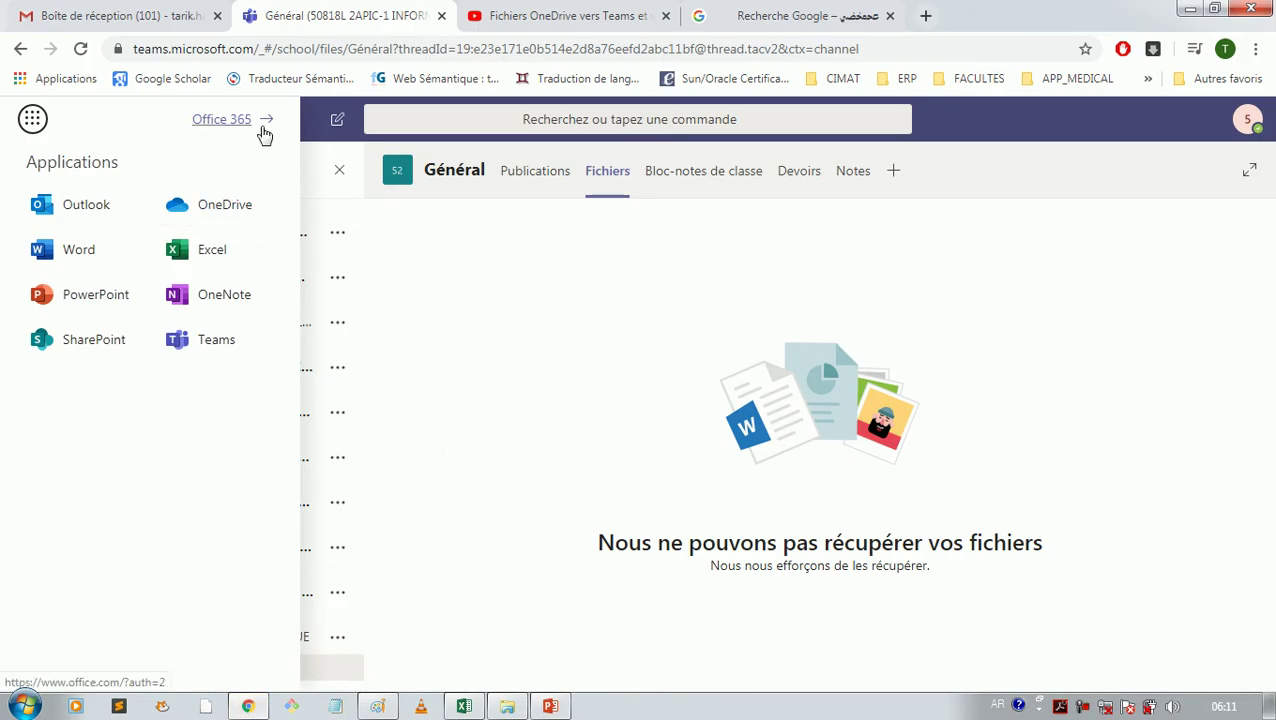
left_click(264, 122)
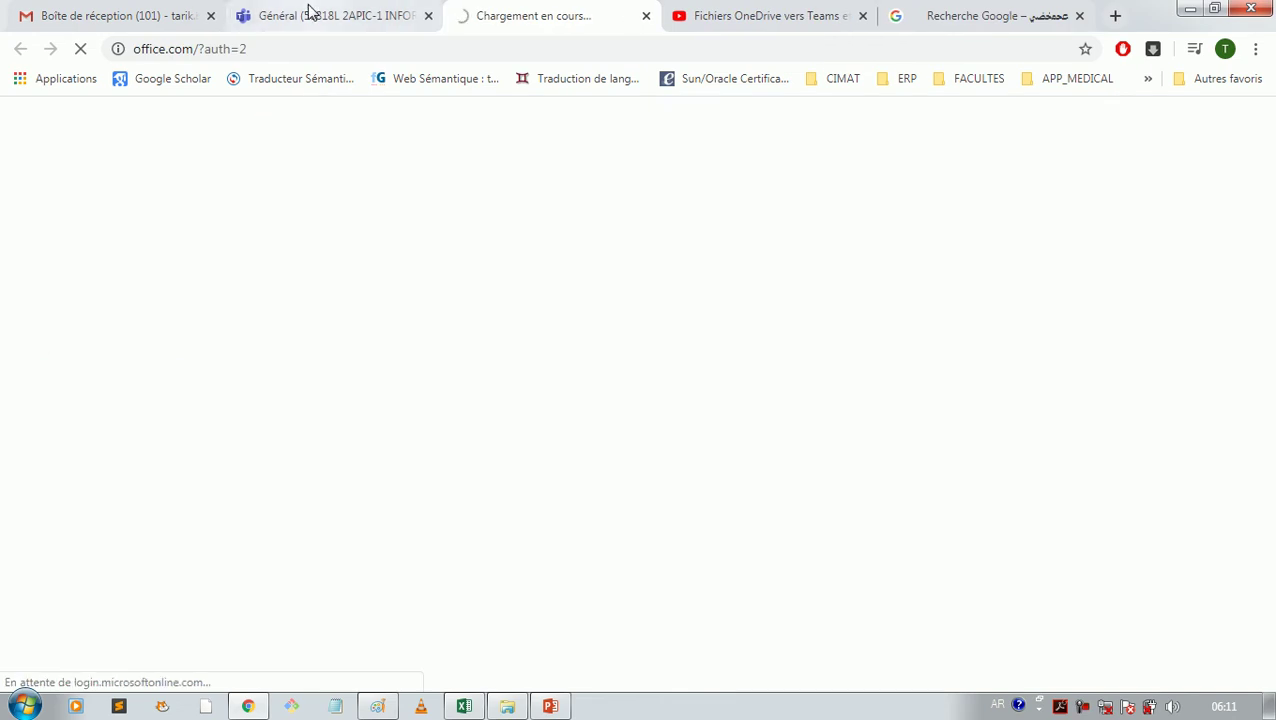
left_click(308, 14)
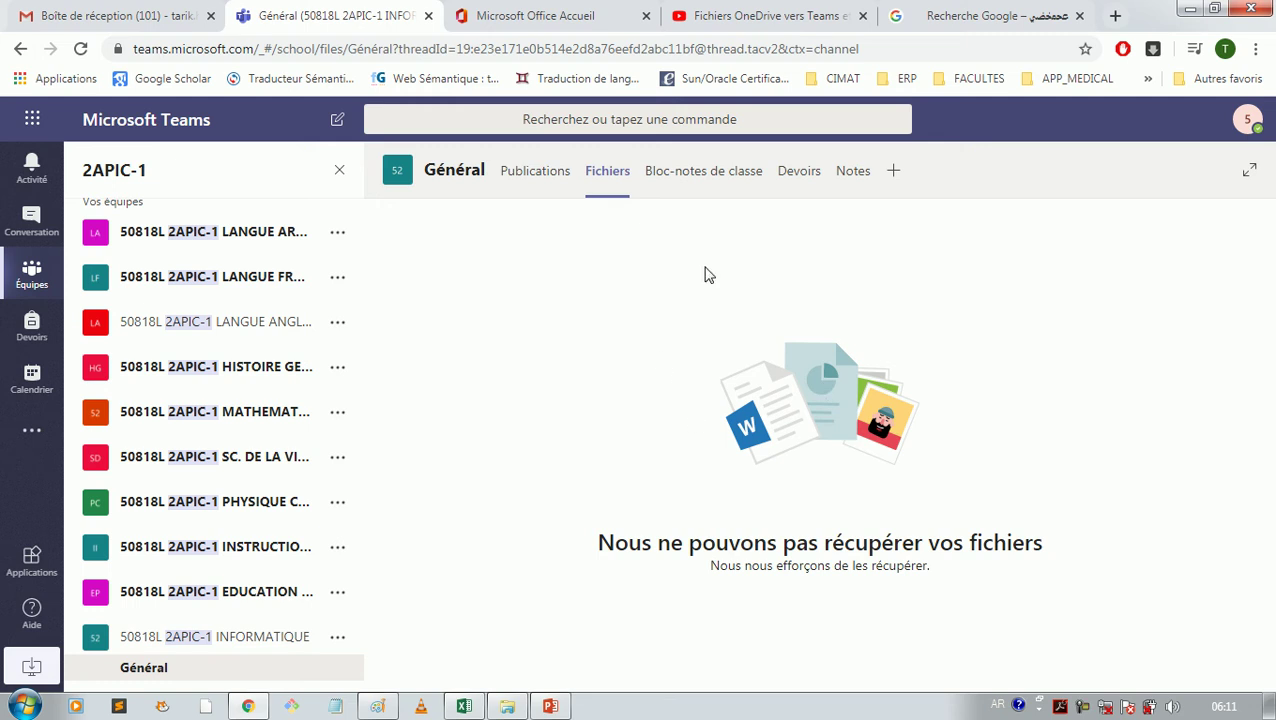
Step: Check file attachment in the Général channel's conversation and open the channel's files
left_click(538, 180)
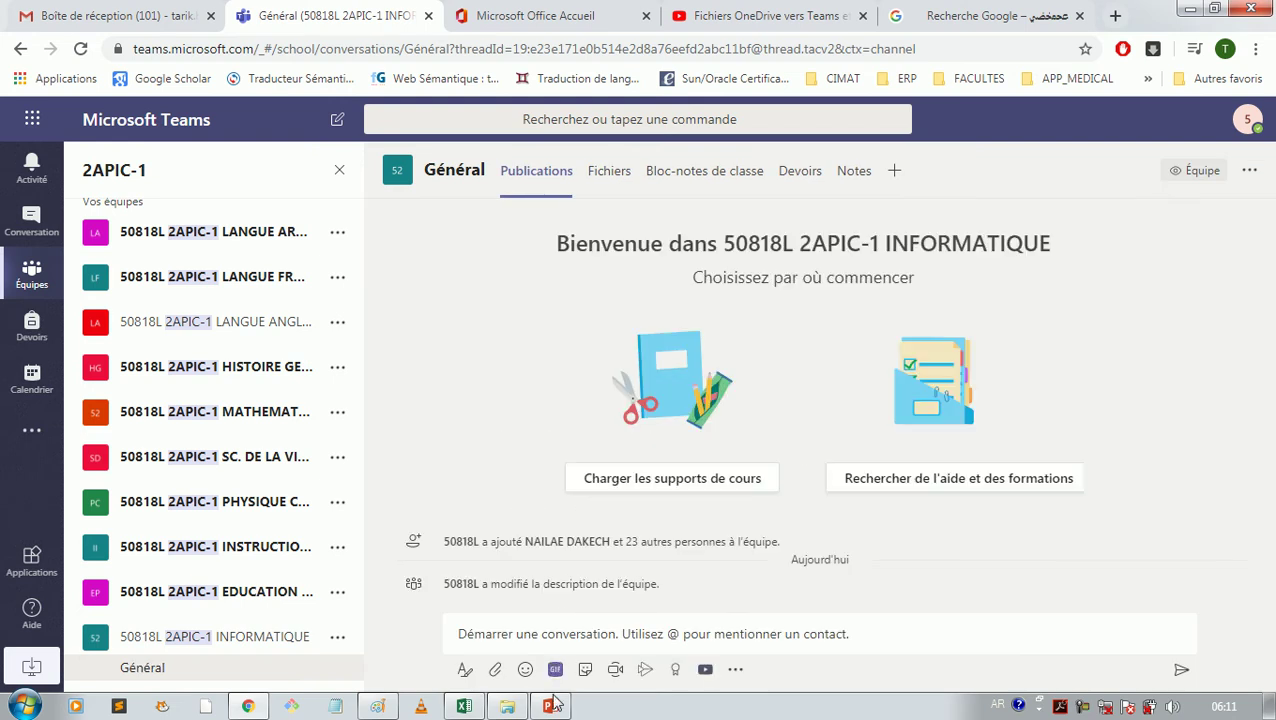
left_click(497, 673)
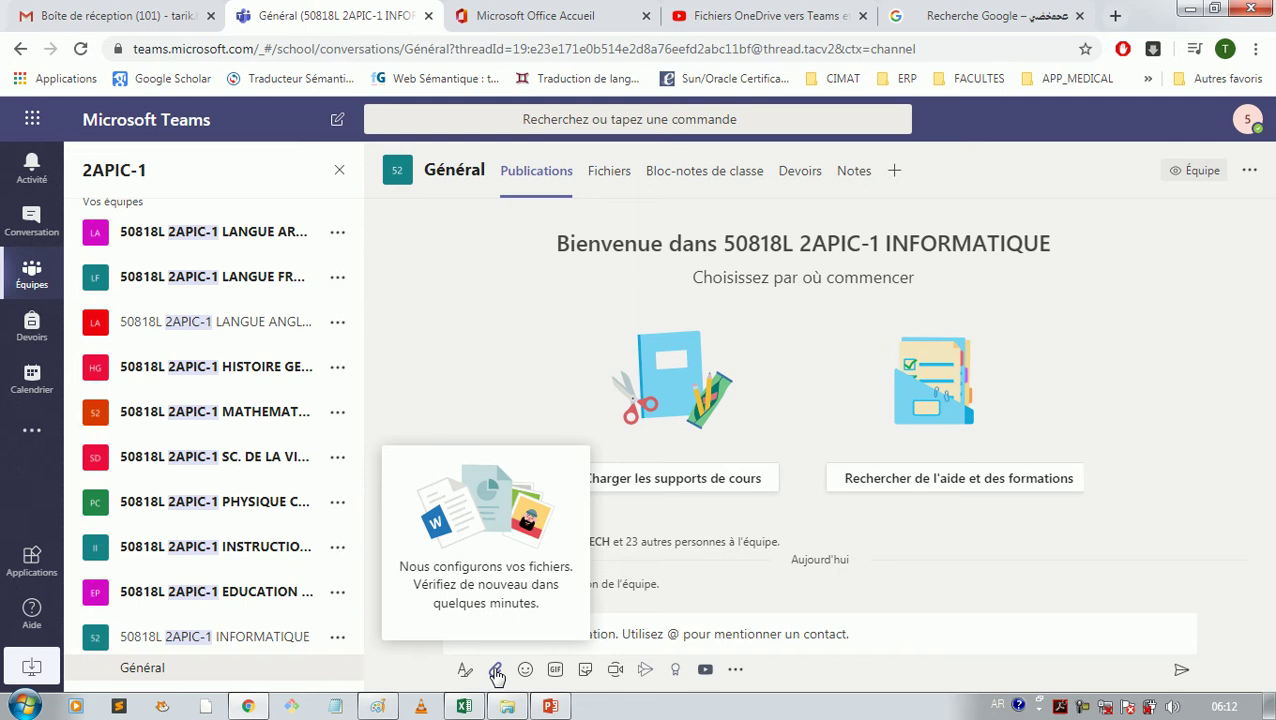
left_click(610, 174)
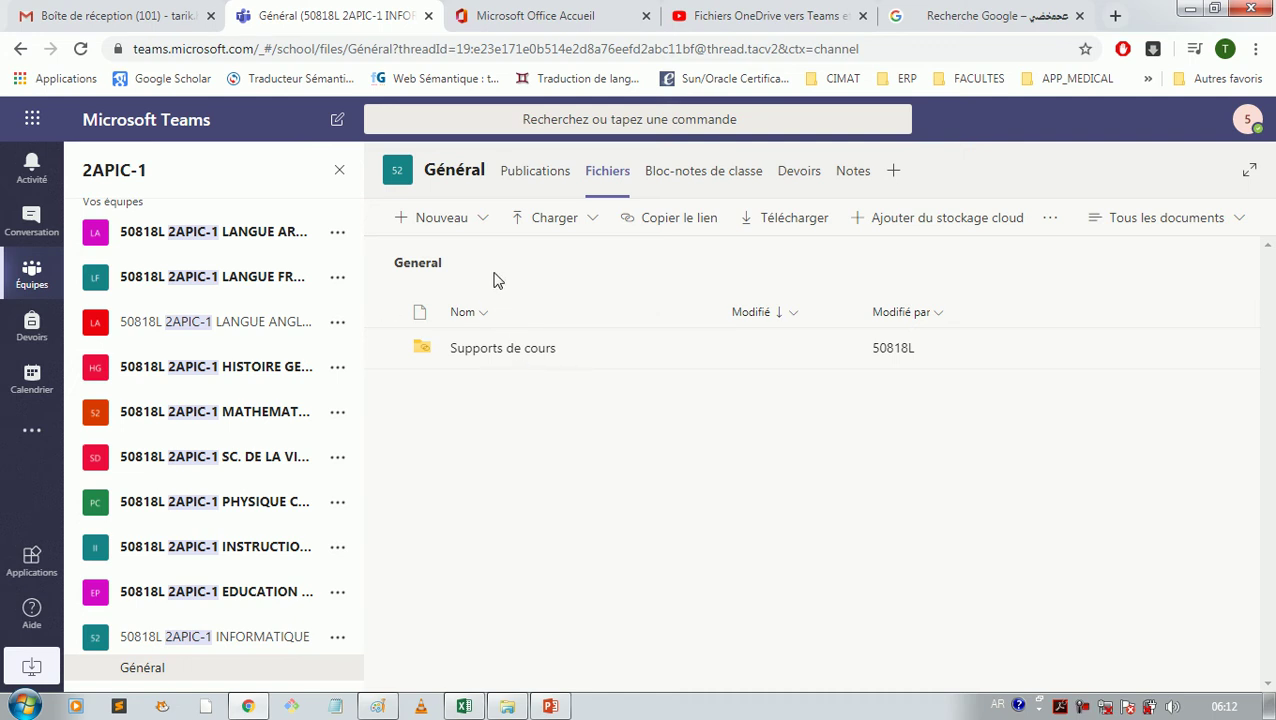
Step: Create a folder named Cours1_Informatique in the Général channel's files
left_click(482, 218)
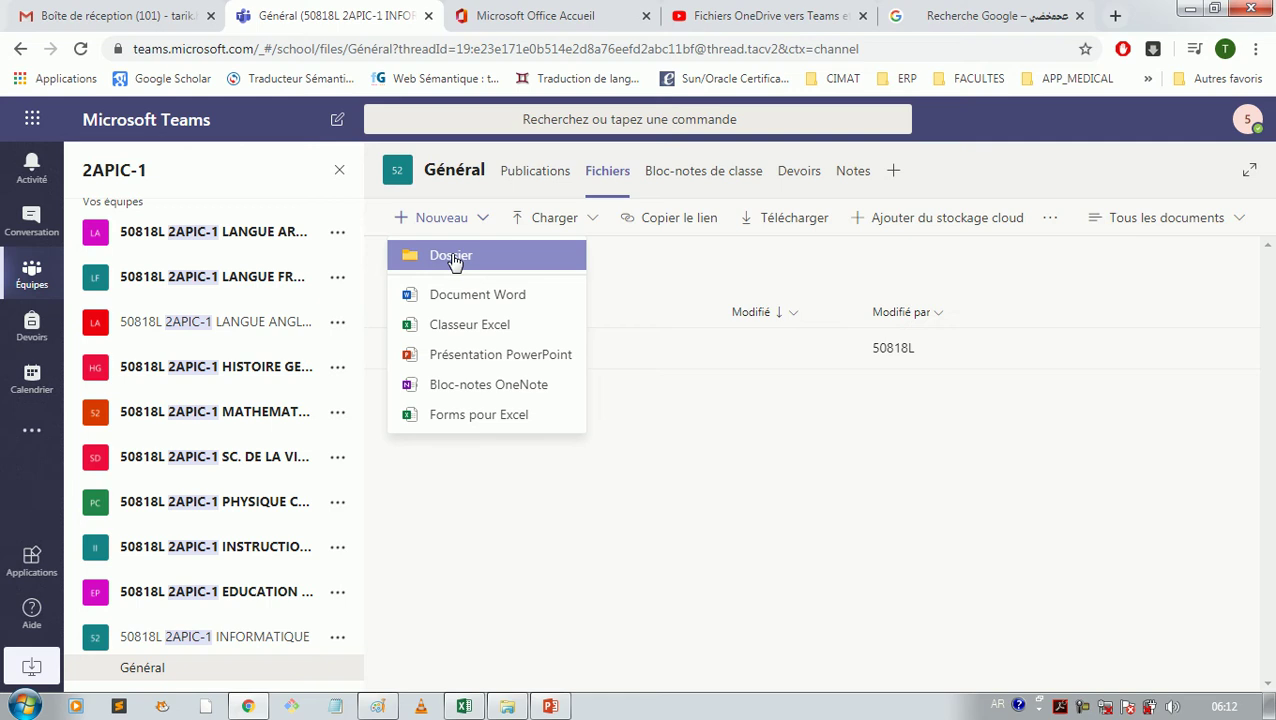
left_click(452, 256)
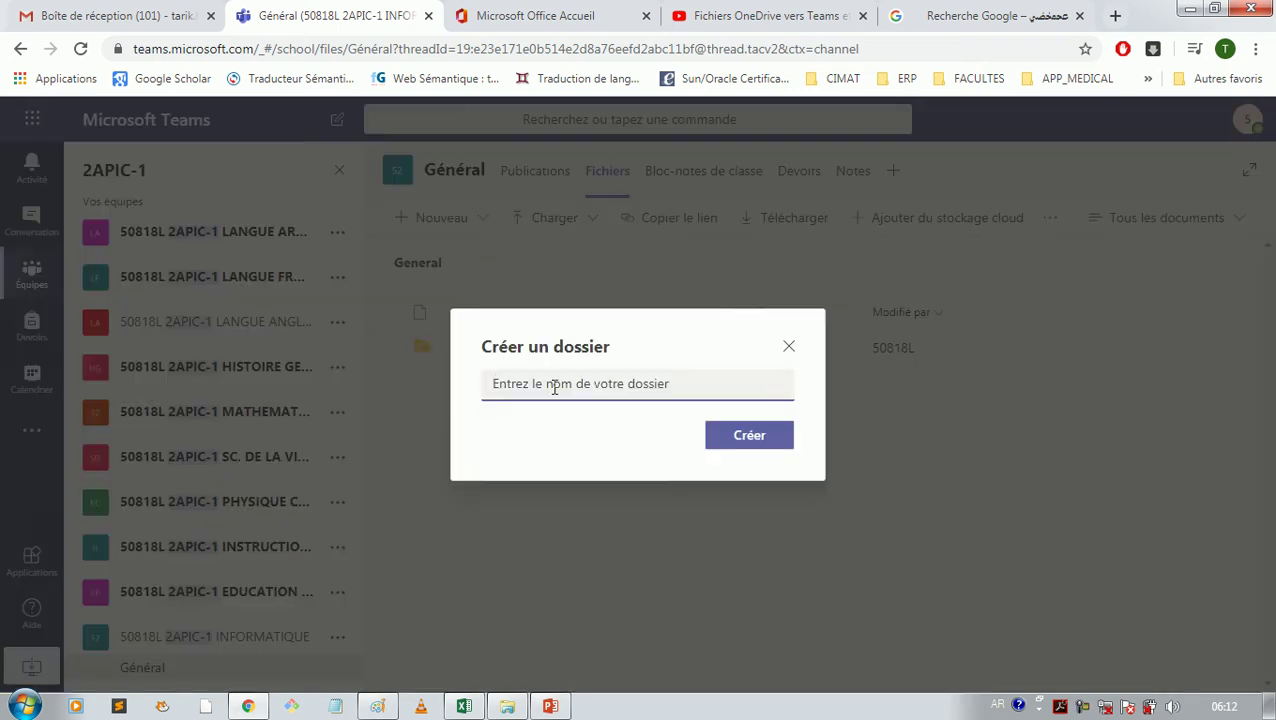
type("إخحخص")
key("BackSpace")
key("BackSpace")
key("BackSpace")
key("BackSpace")
key("BackSpace")
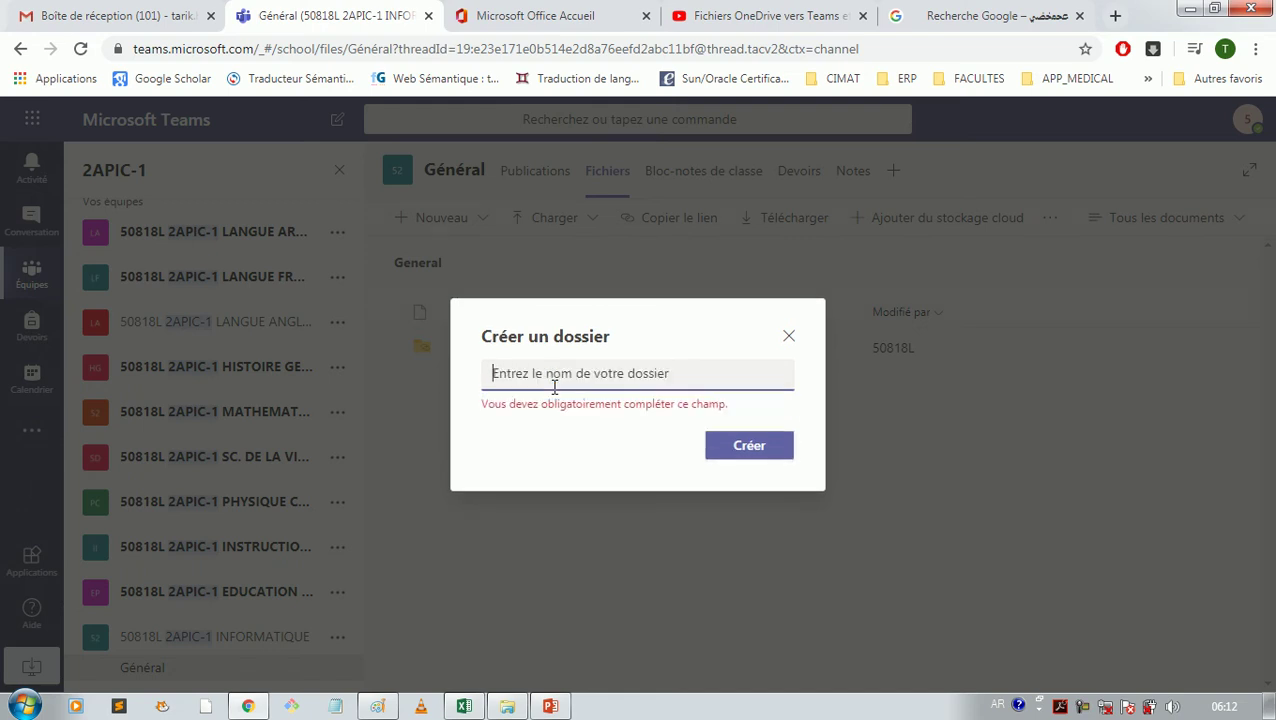
key("alt+shift")
type("Cours")
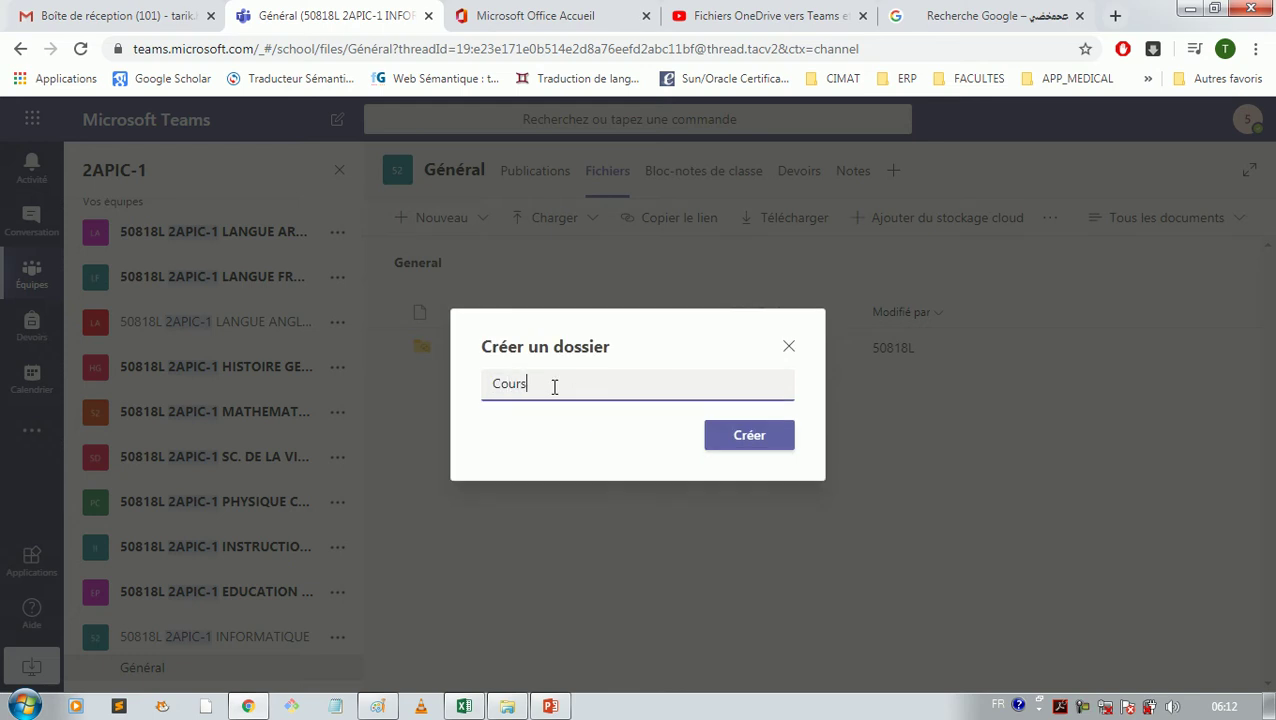
type("1_Informatique")
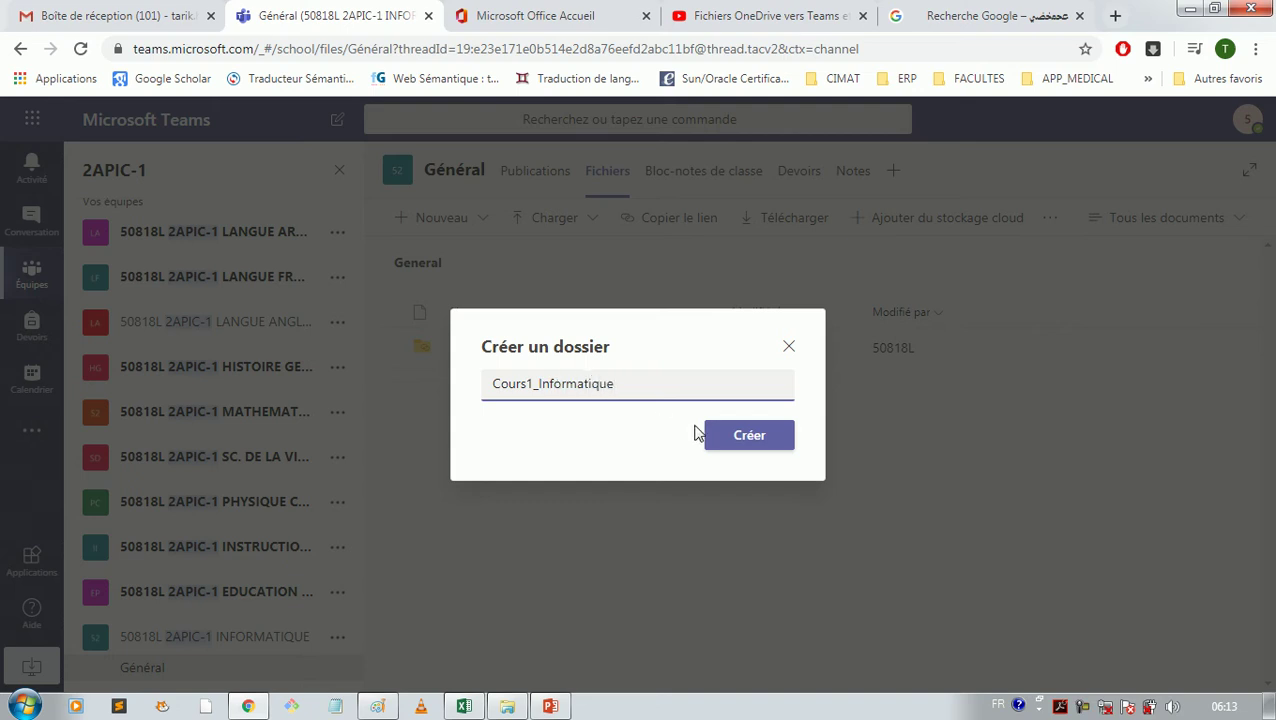
left_click(727, 436)
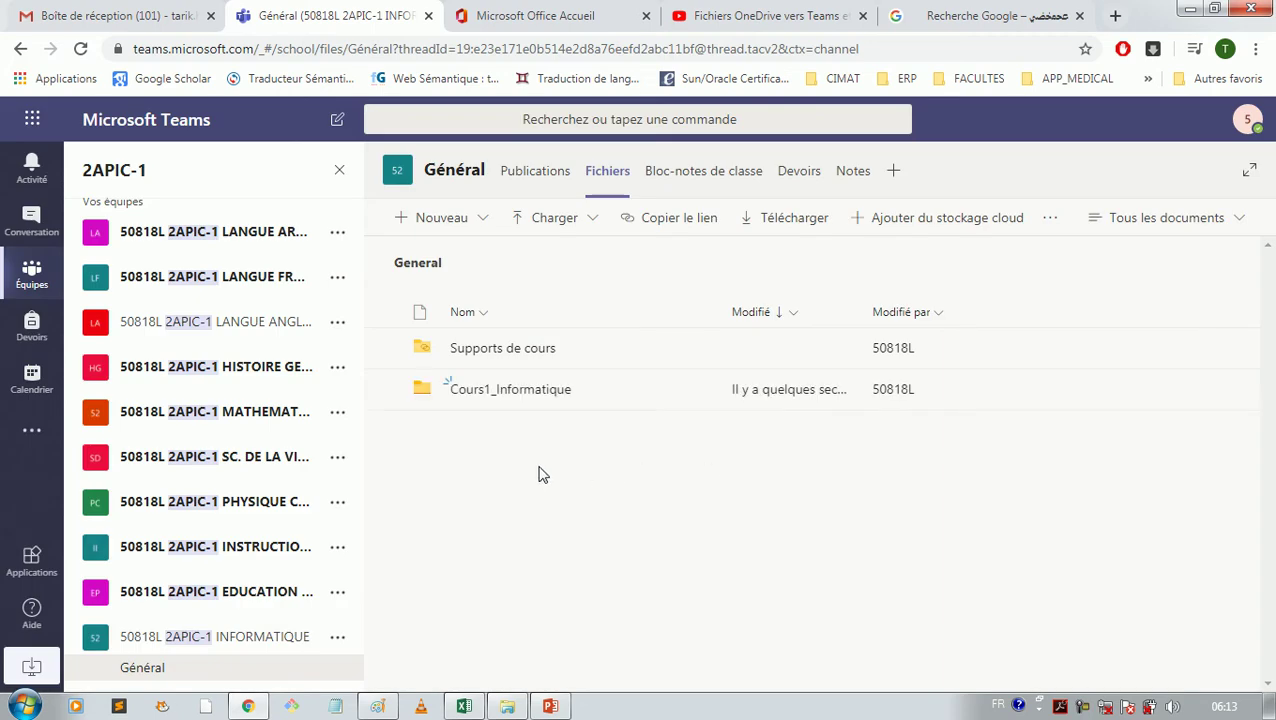
Step: Upload the file 1ére année.docx from the LISTES folder into the Cours1_Informatique folder
left_click(513, 392)
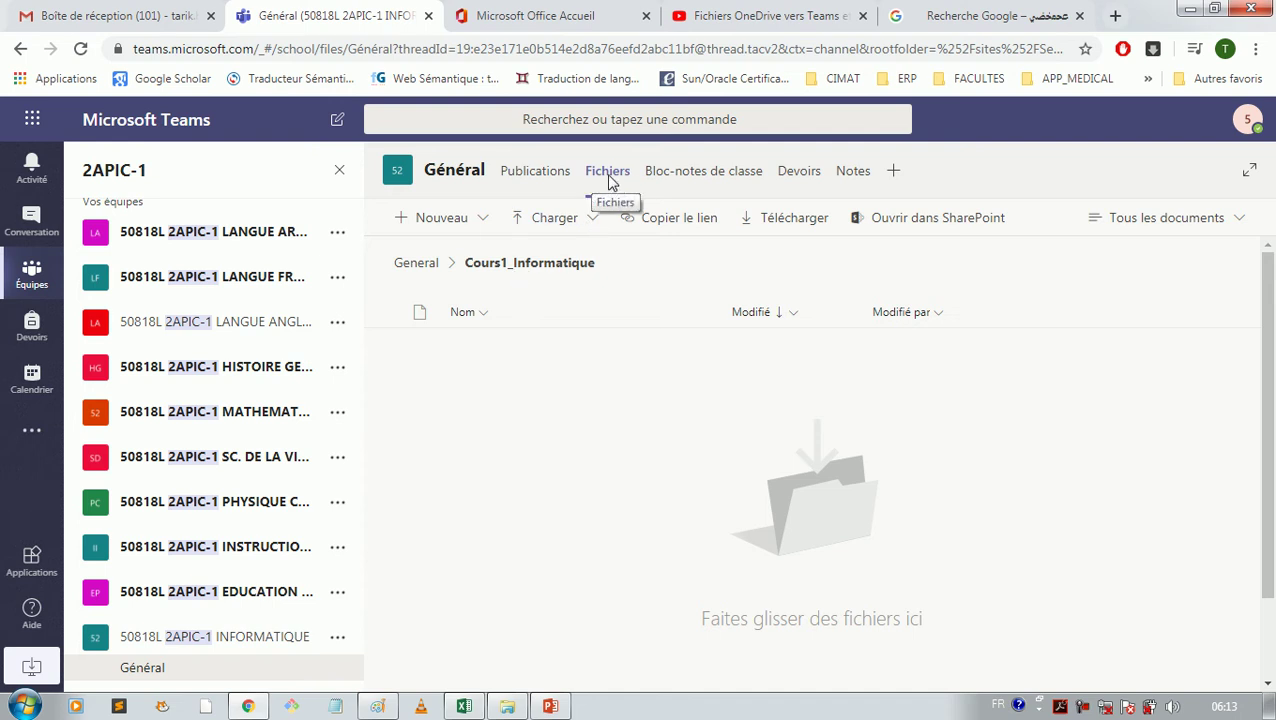
left_click(593, 225)
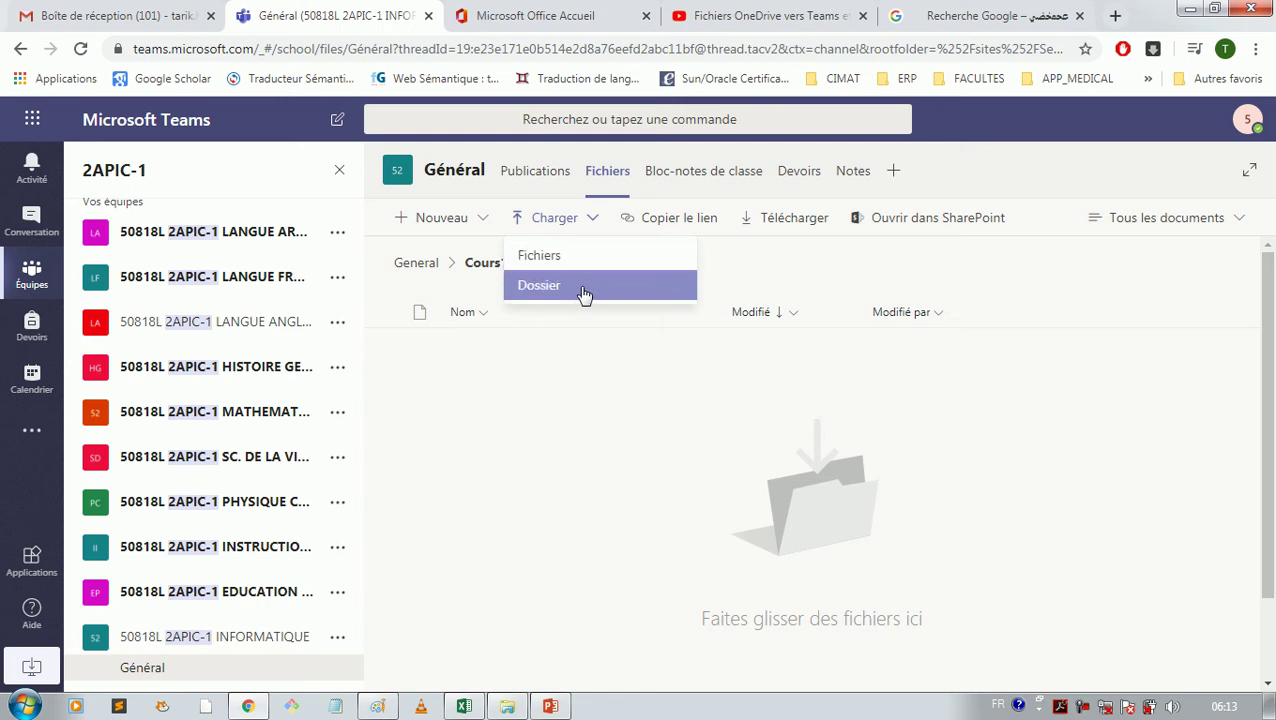
left_click(566, 260)
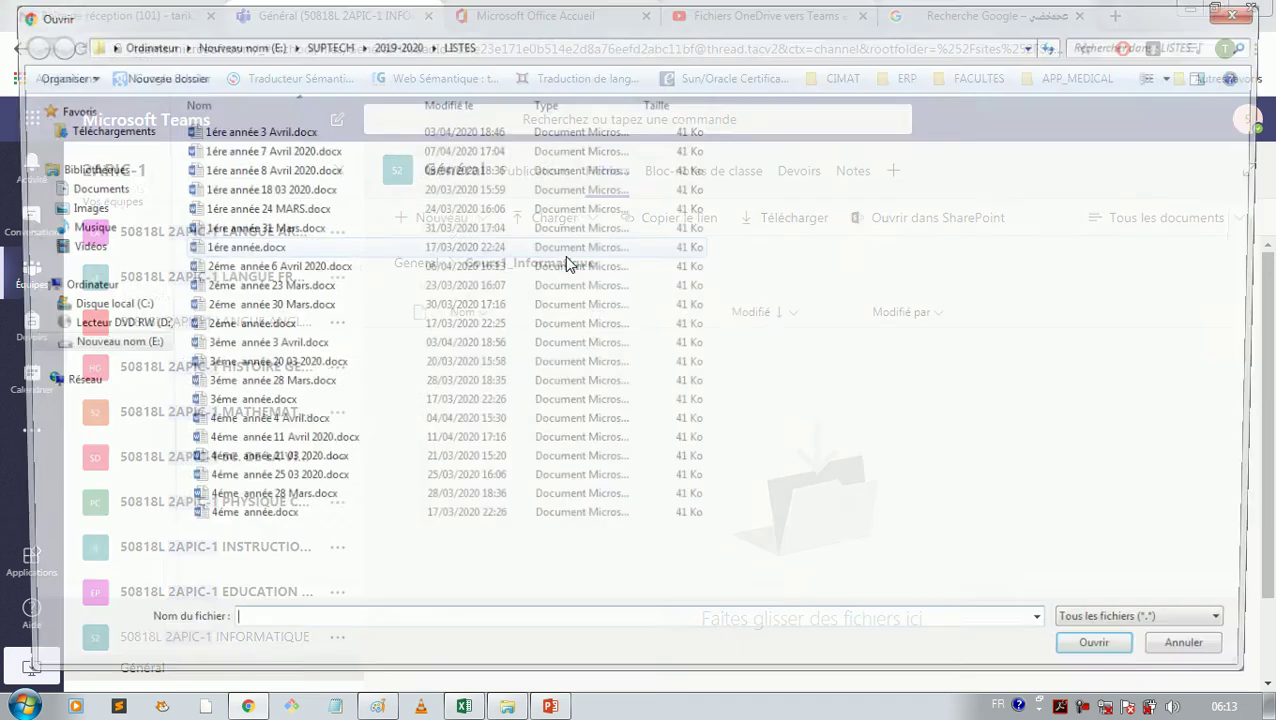
left_click(250, 250)
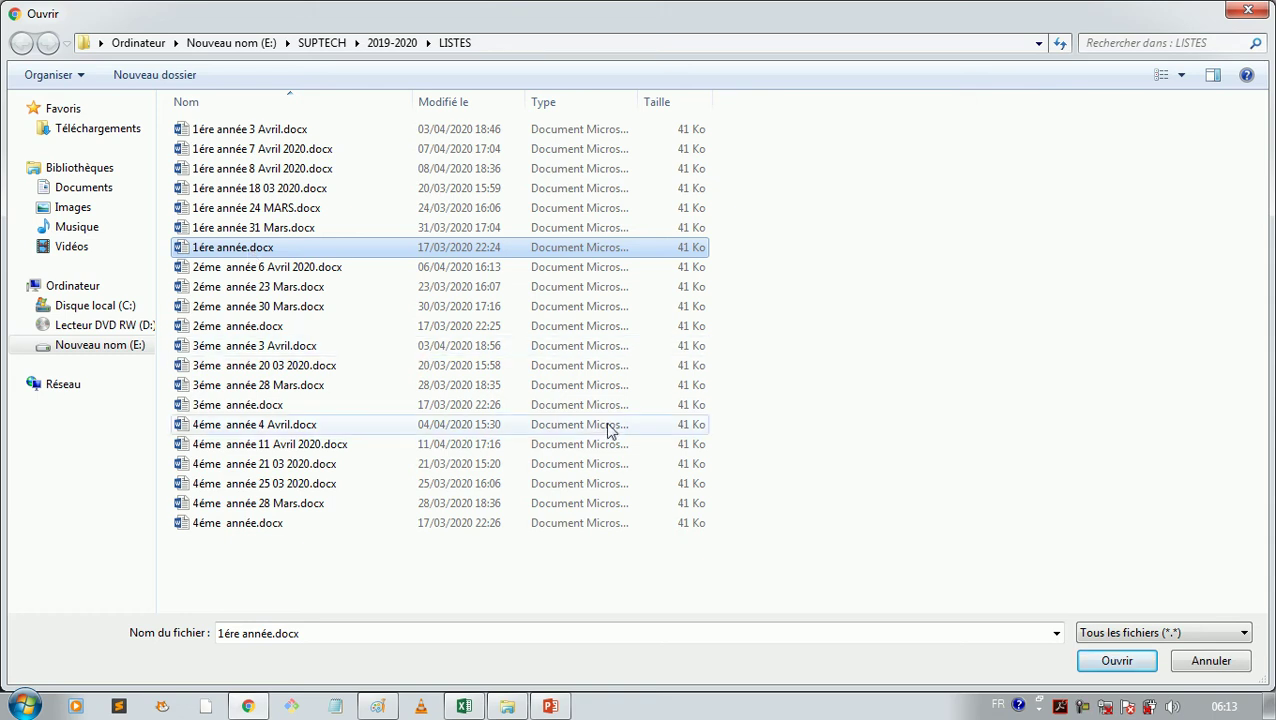
left_click(1117, 665)
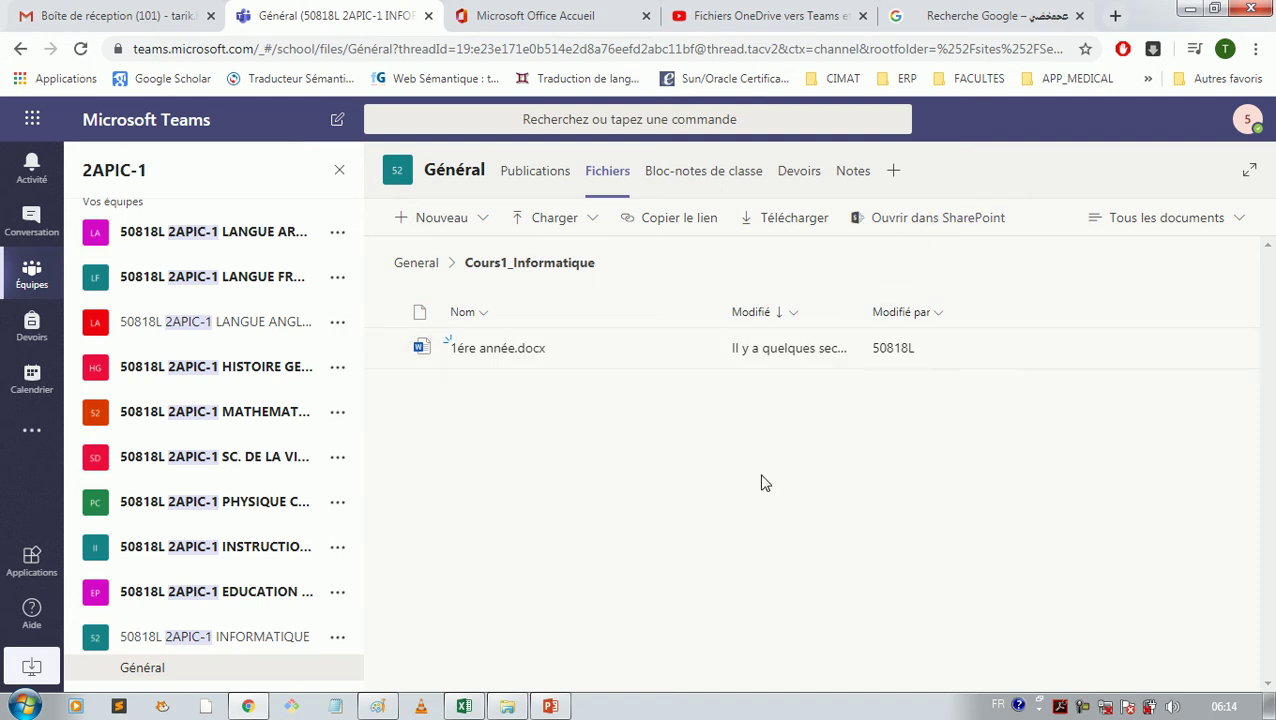
Step: Preview the uploaded 1ére année.docx and return to the teams view
left_click(500, 352)
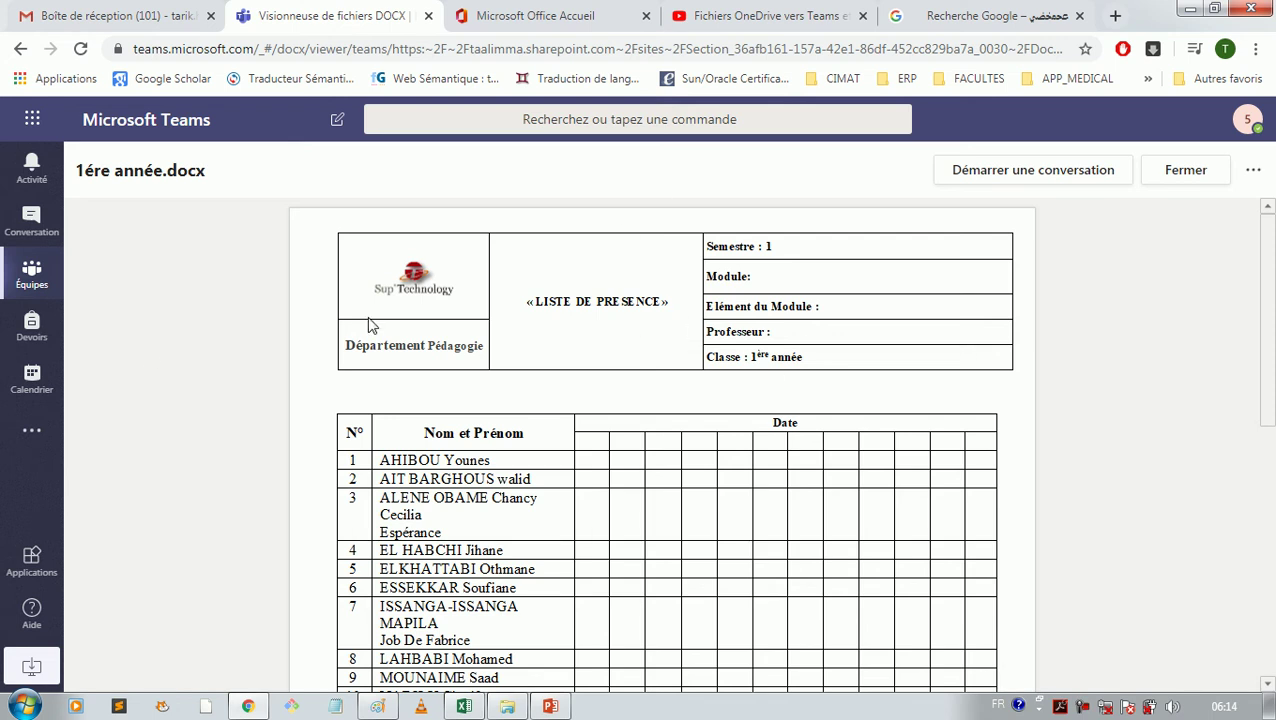
left_click(34, 280)
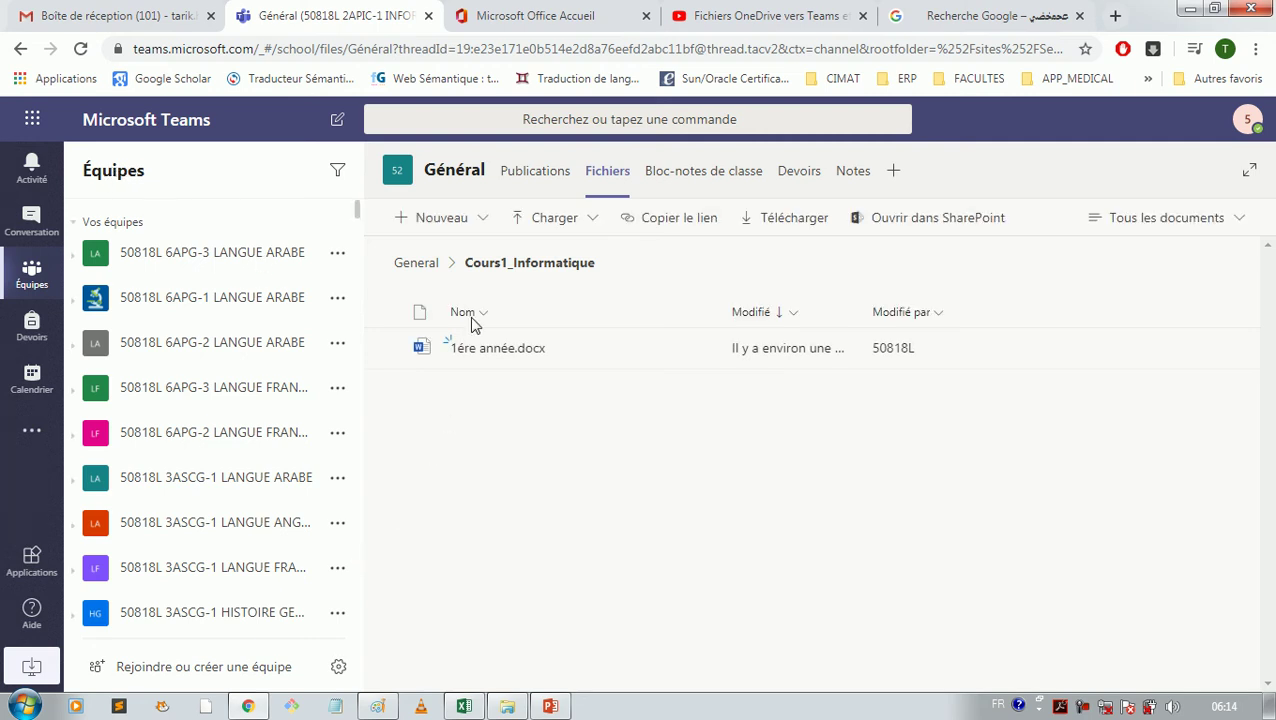
Step: Filter the teams list by 2APIC-1 INFORMATIQUE, copied from the channel's welcome heading, and open that channel's files
left_click(534, 175)
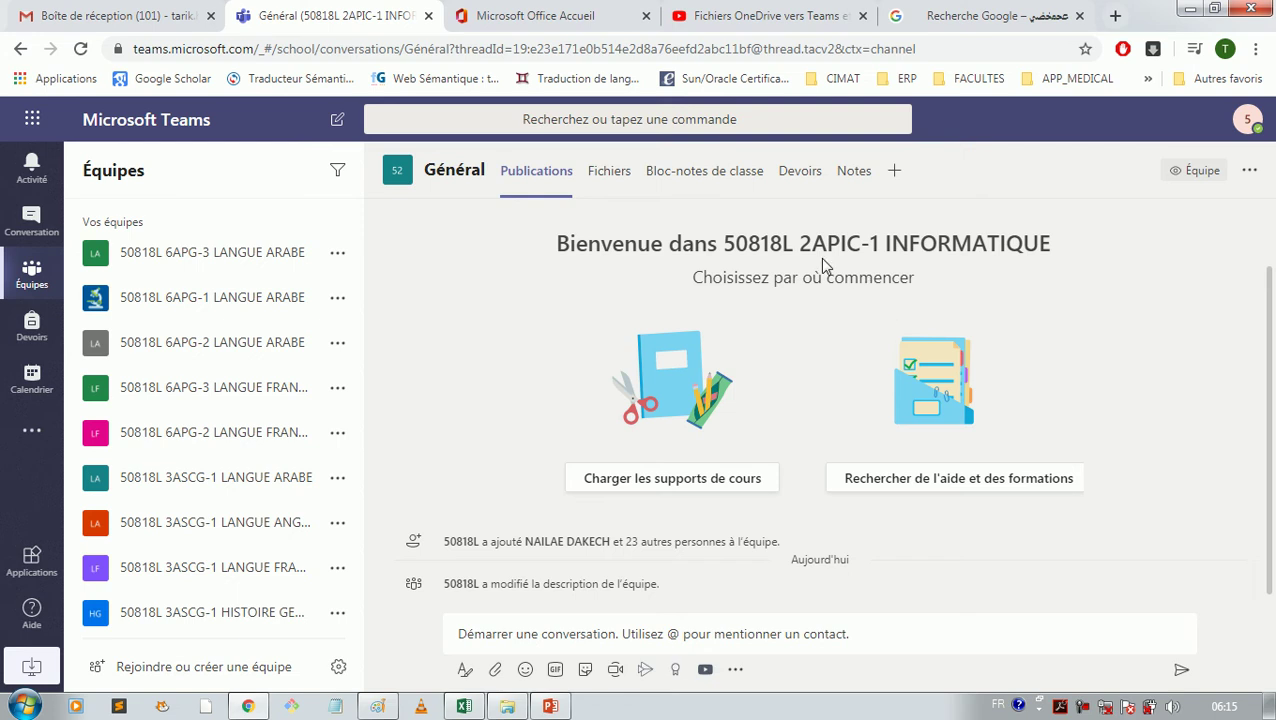
left_click_drag(800, 243, 1058, 250)
key("ctrl+c")
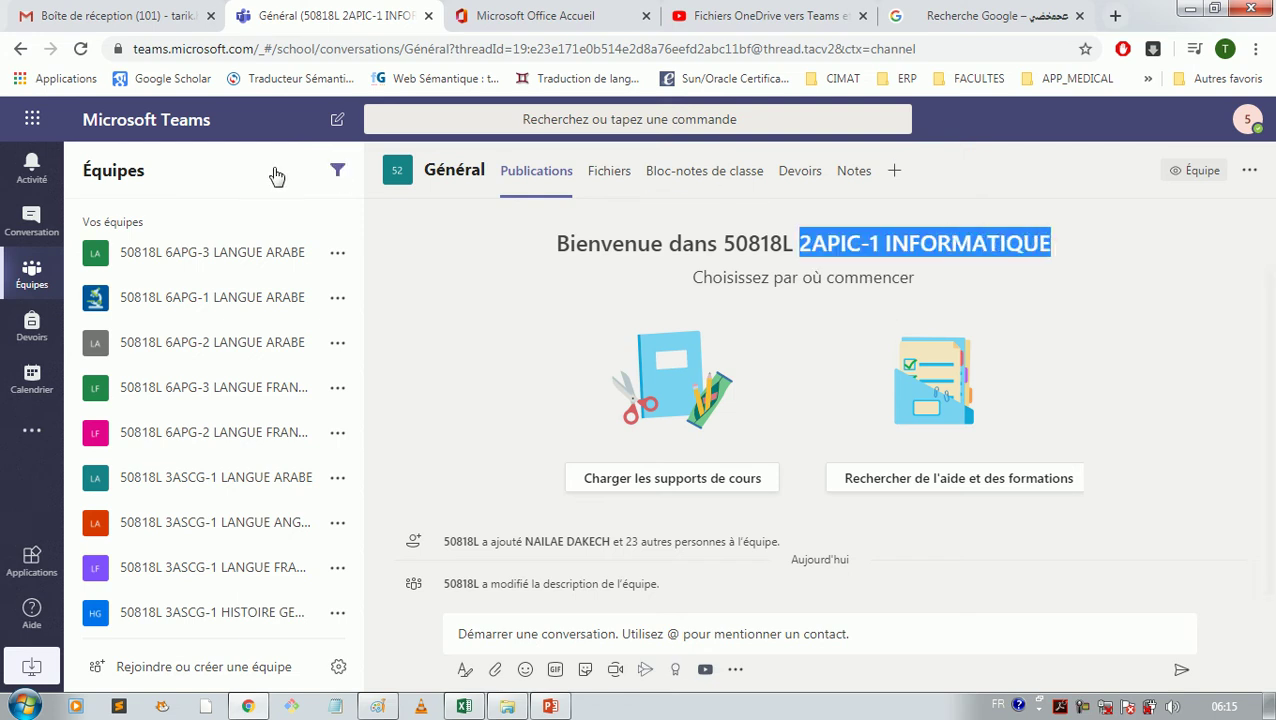
left_click(337, 170)
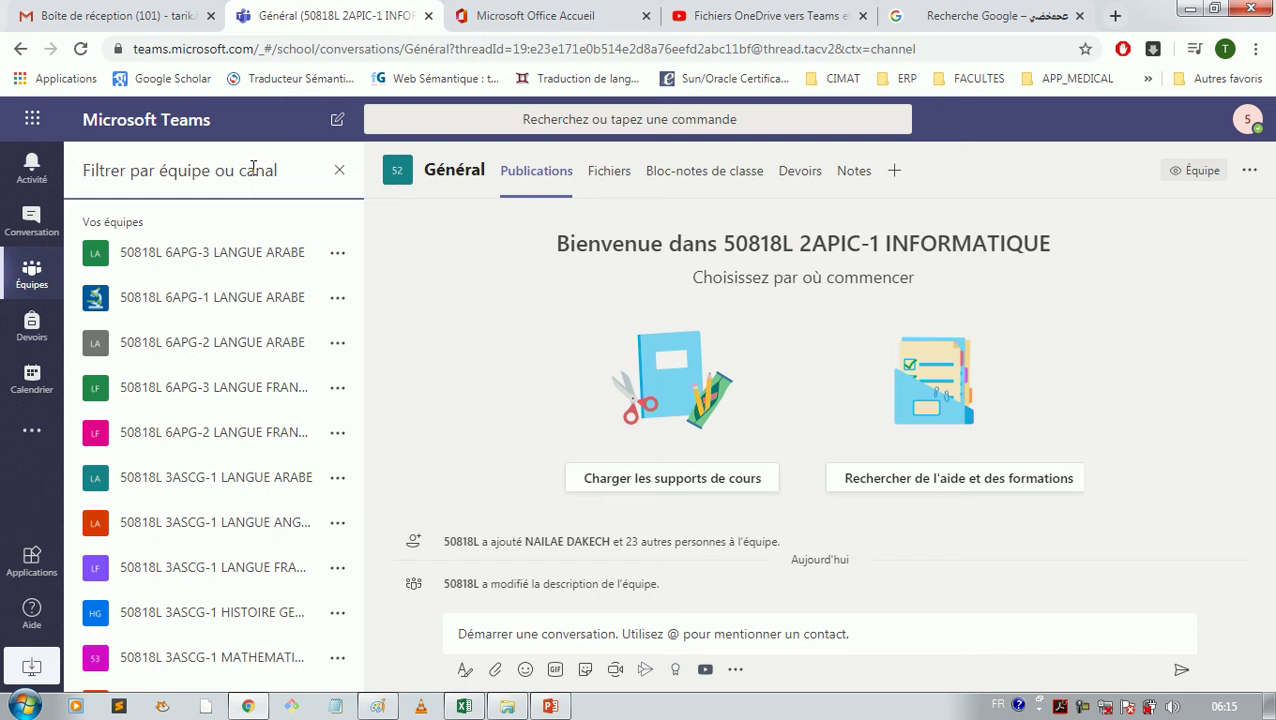
key("ctrl+v")
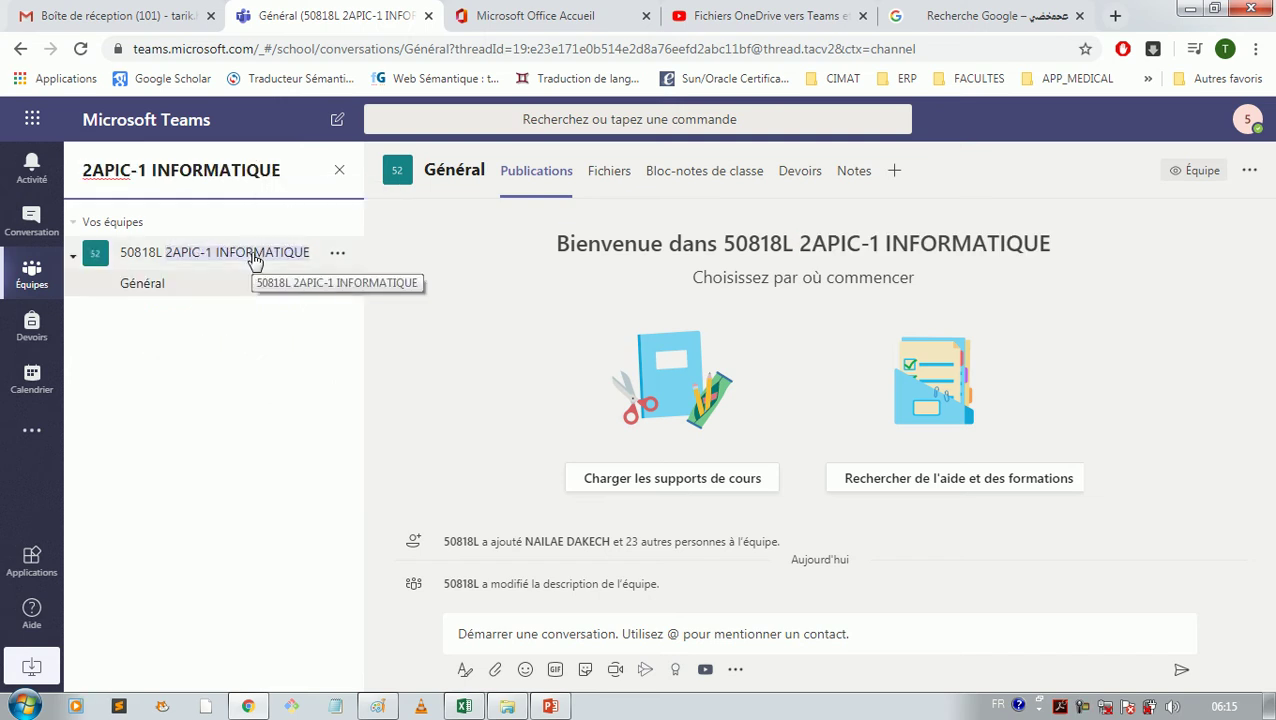
left_click(255, 256)
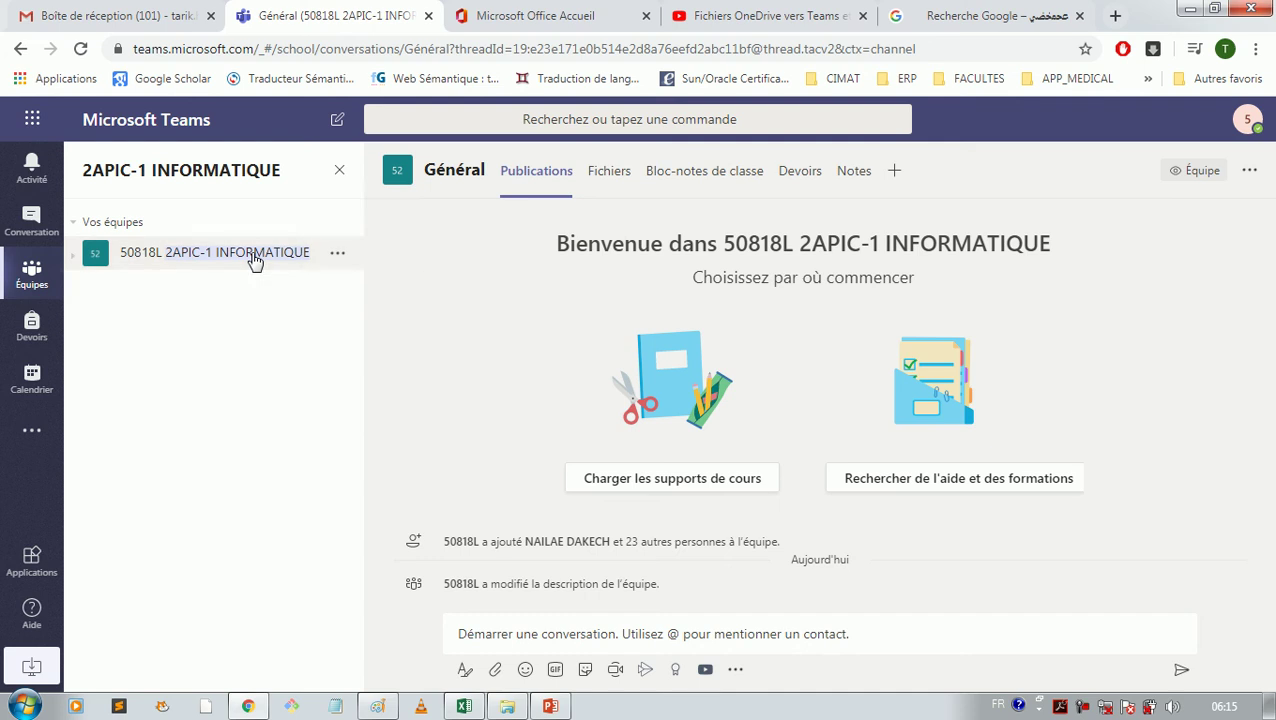
left_click(609, 172)
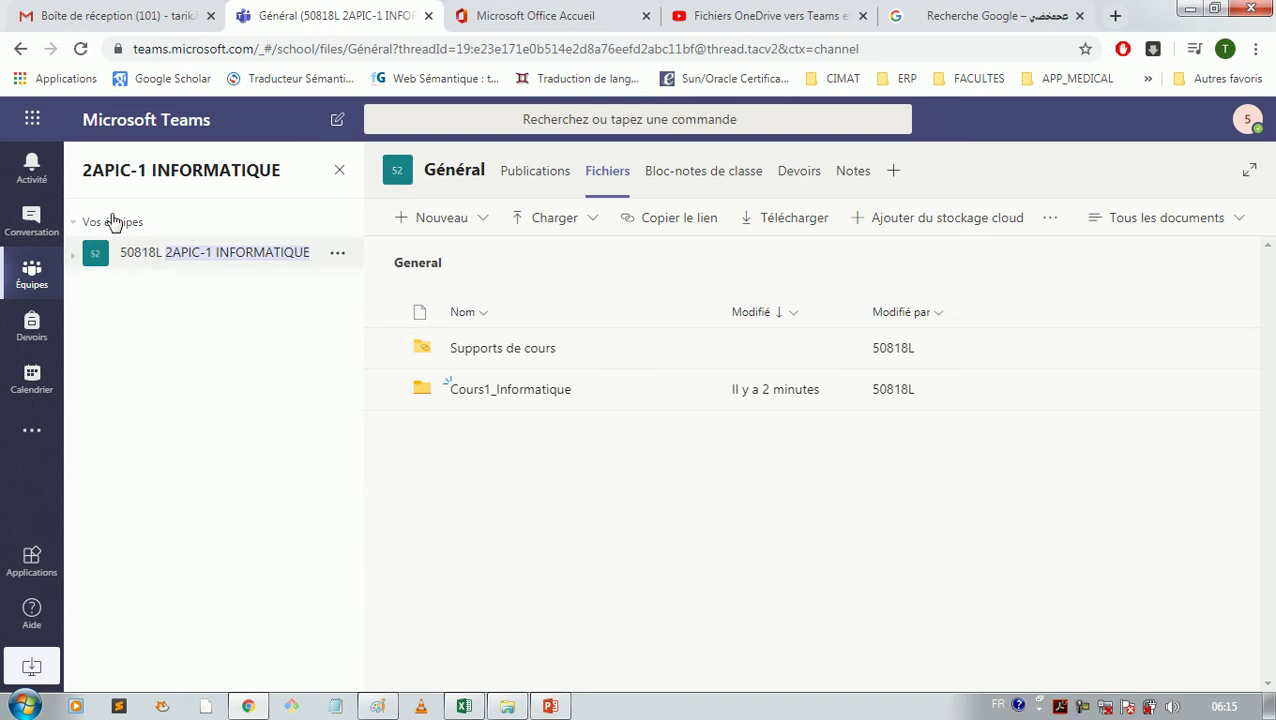
Step: Open OneDrive from the Office apps and upload structures-de-controle-de-base.pdf from the local CORONA folder to its root
left_click(33, 120)
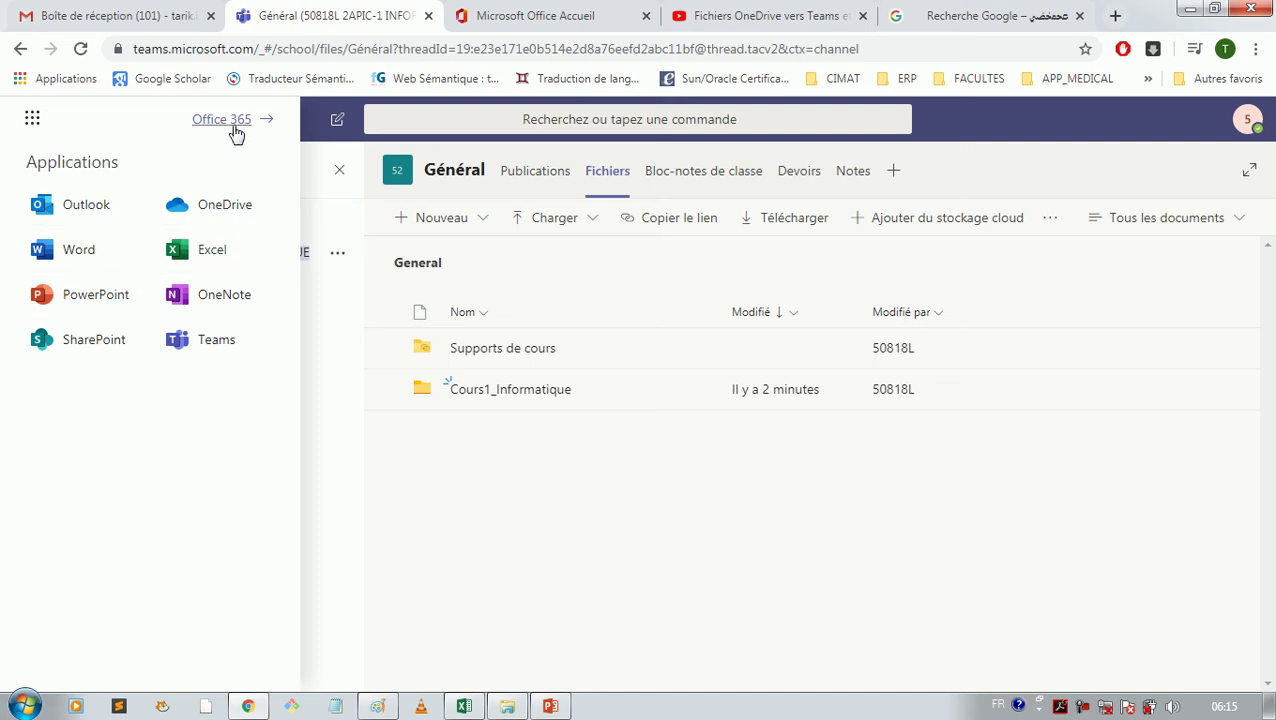
left_click(214, 211)
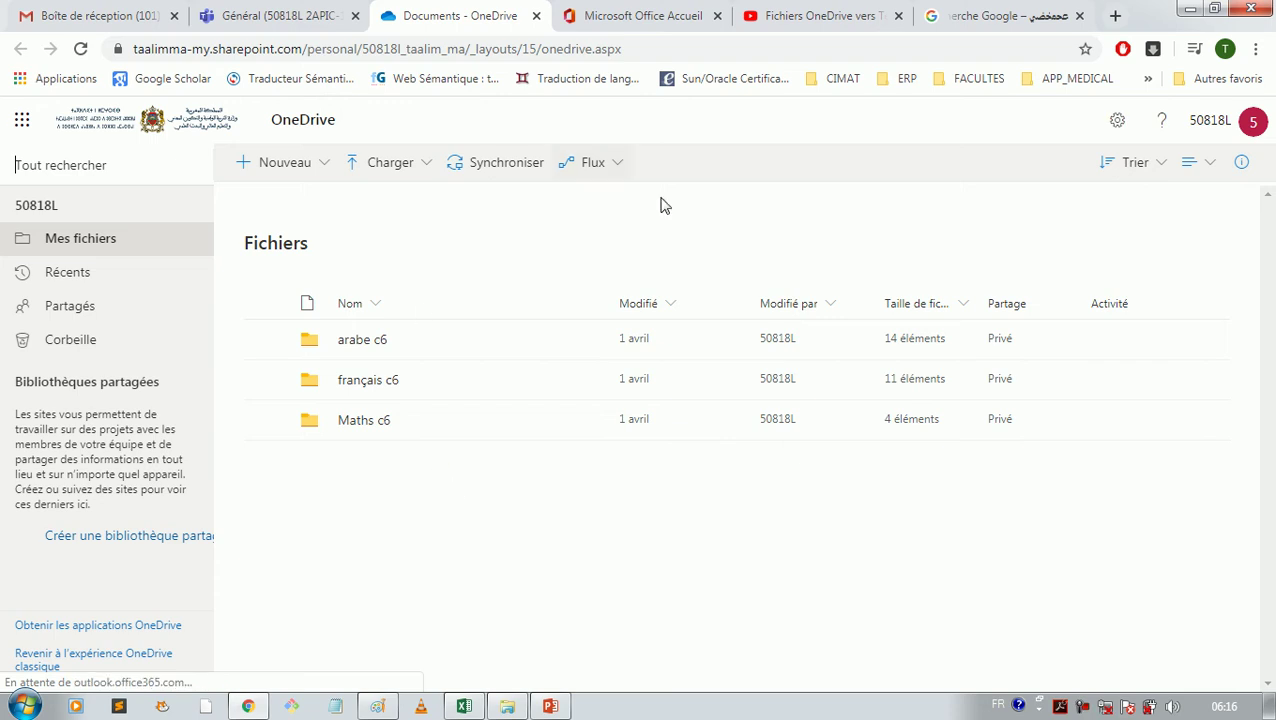
left_click(510, 708)
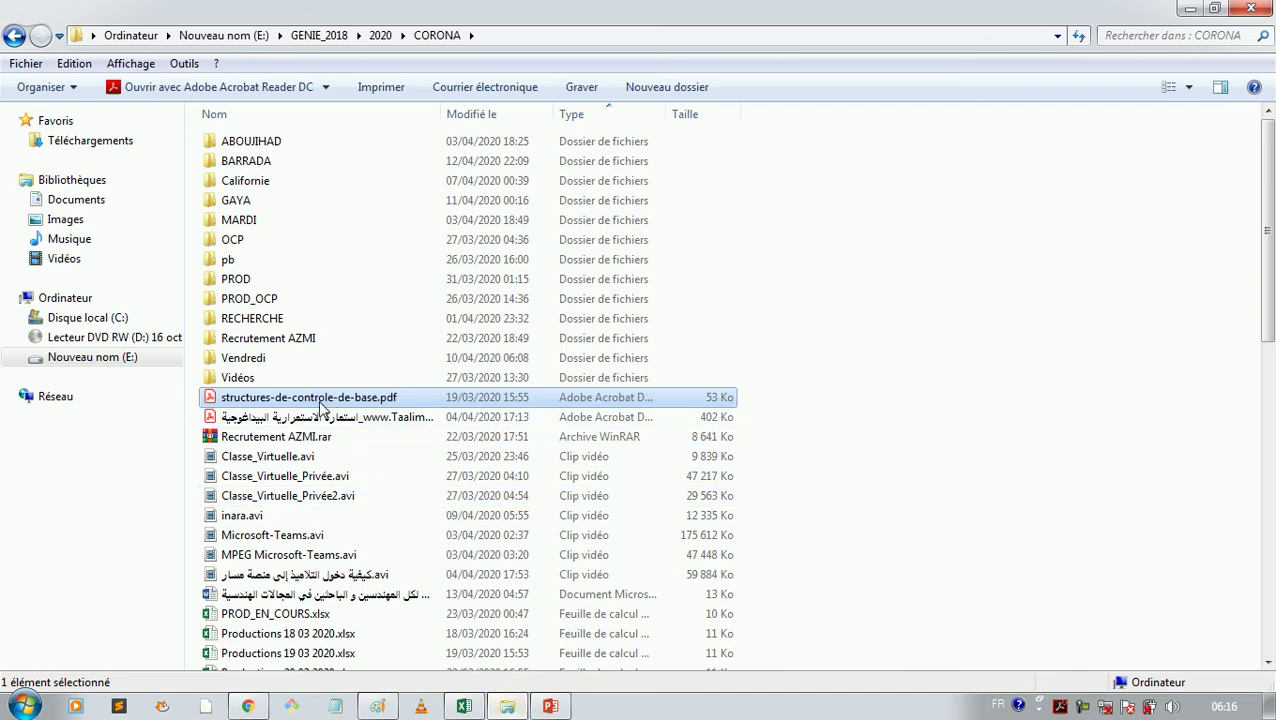
left_click_drag(305, 400, 664, 575)
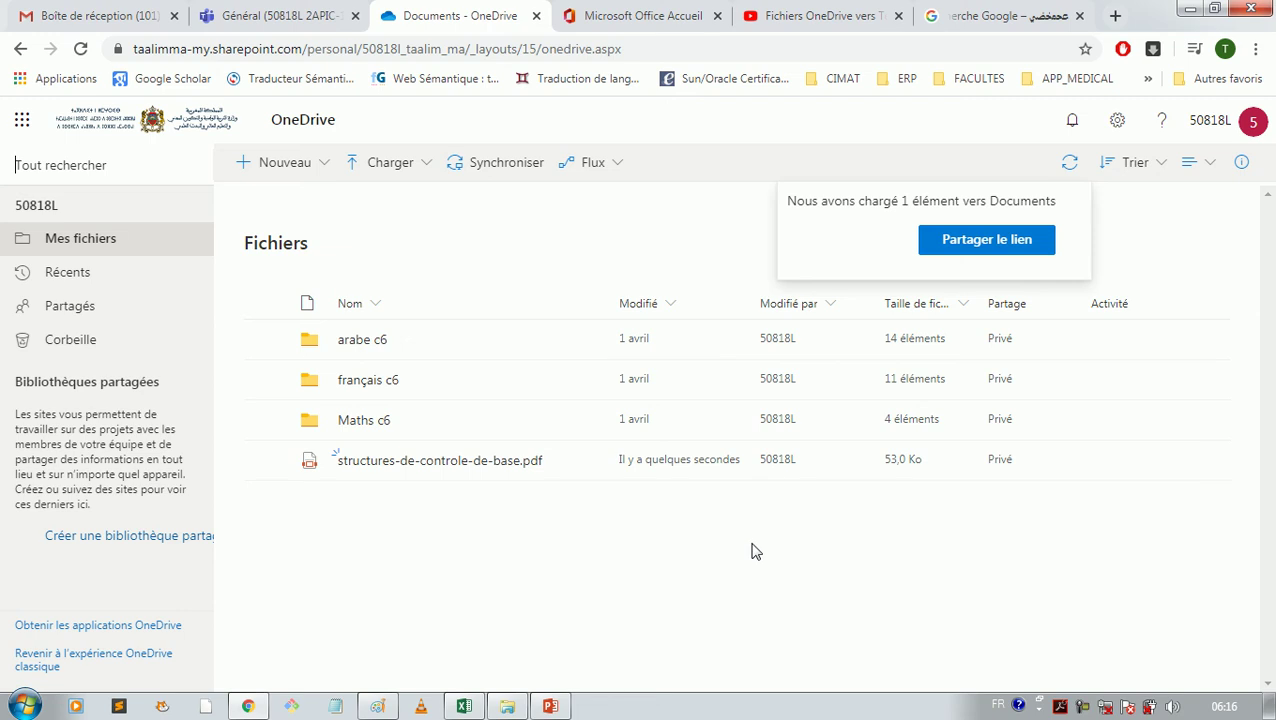
mouse_move(476, 481)
Step: Return to Teams and view the recent, Microsoft Teams and OneDrive file lists in the Fichiers app
left_click(272, 17)
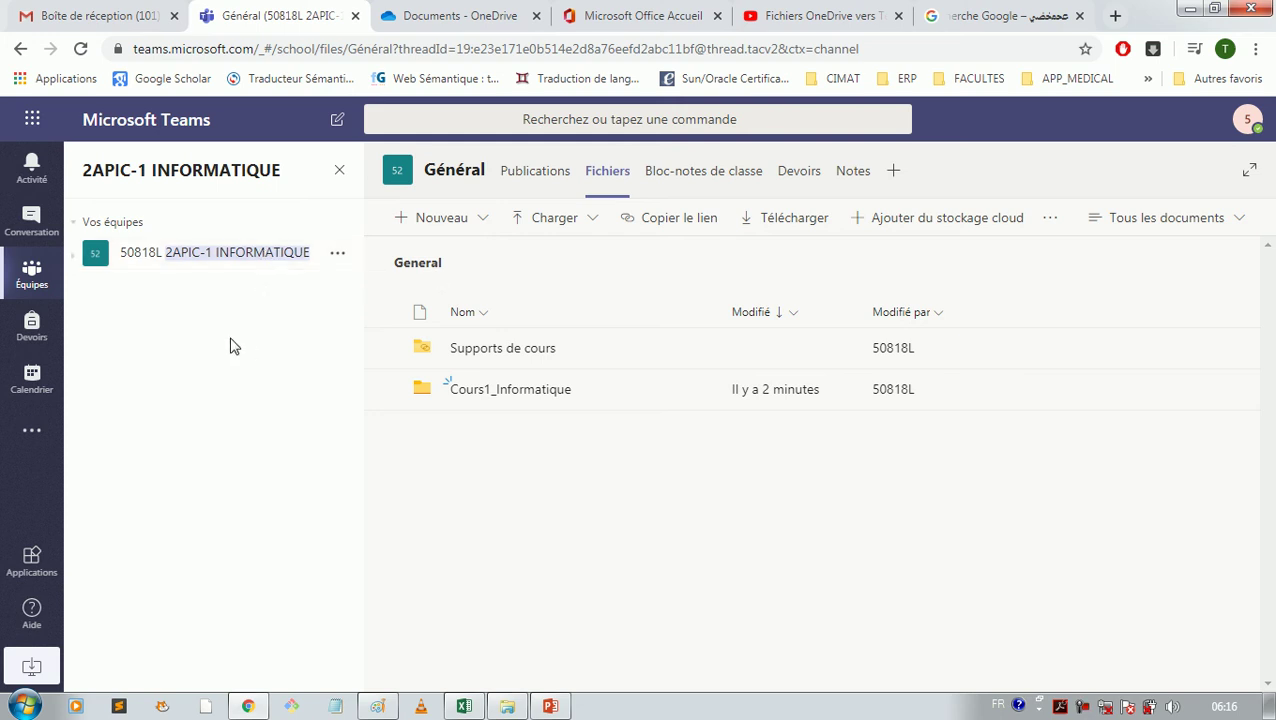
left_click(33, 438)
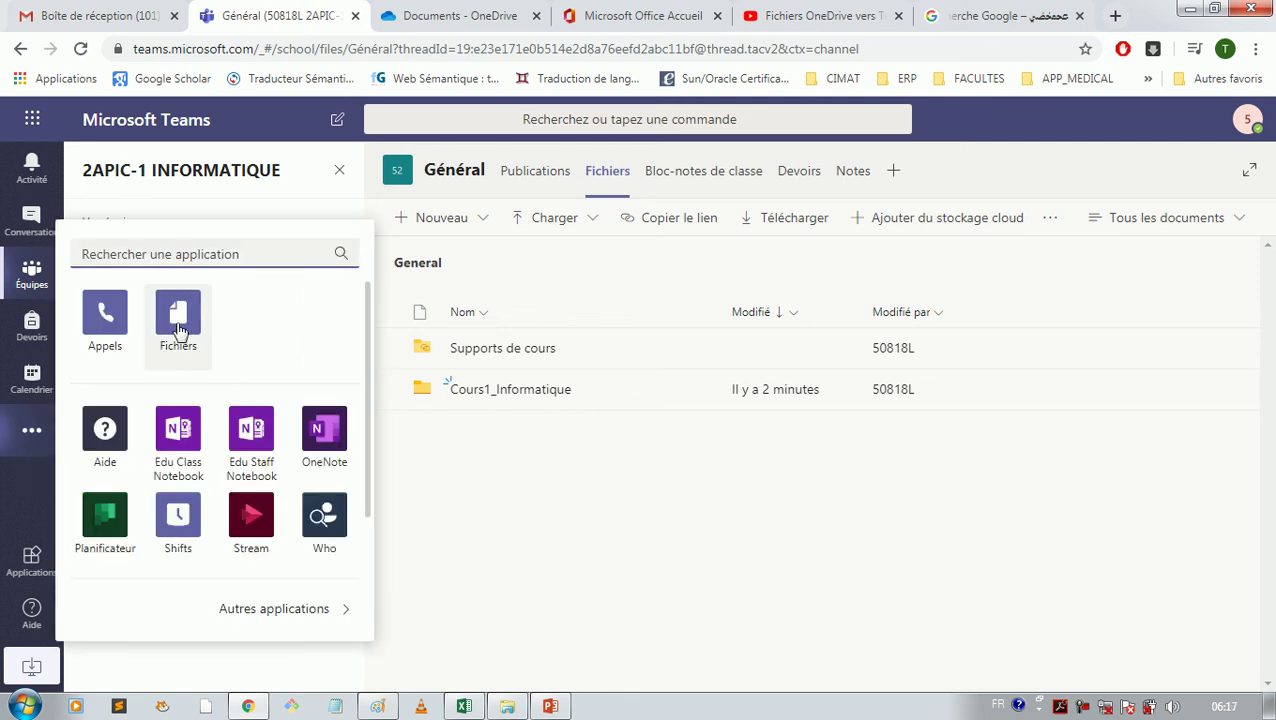
left_click(178, 318)
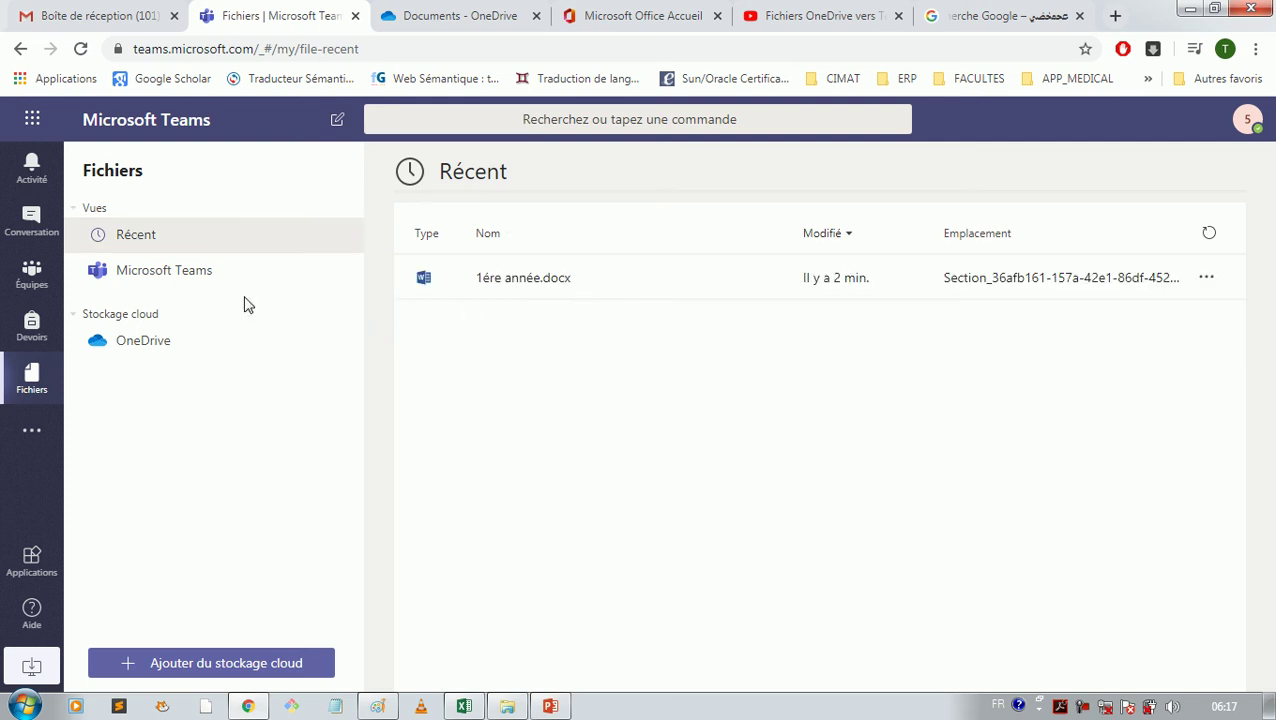
left_click(158, 277)
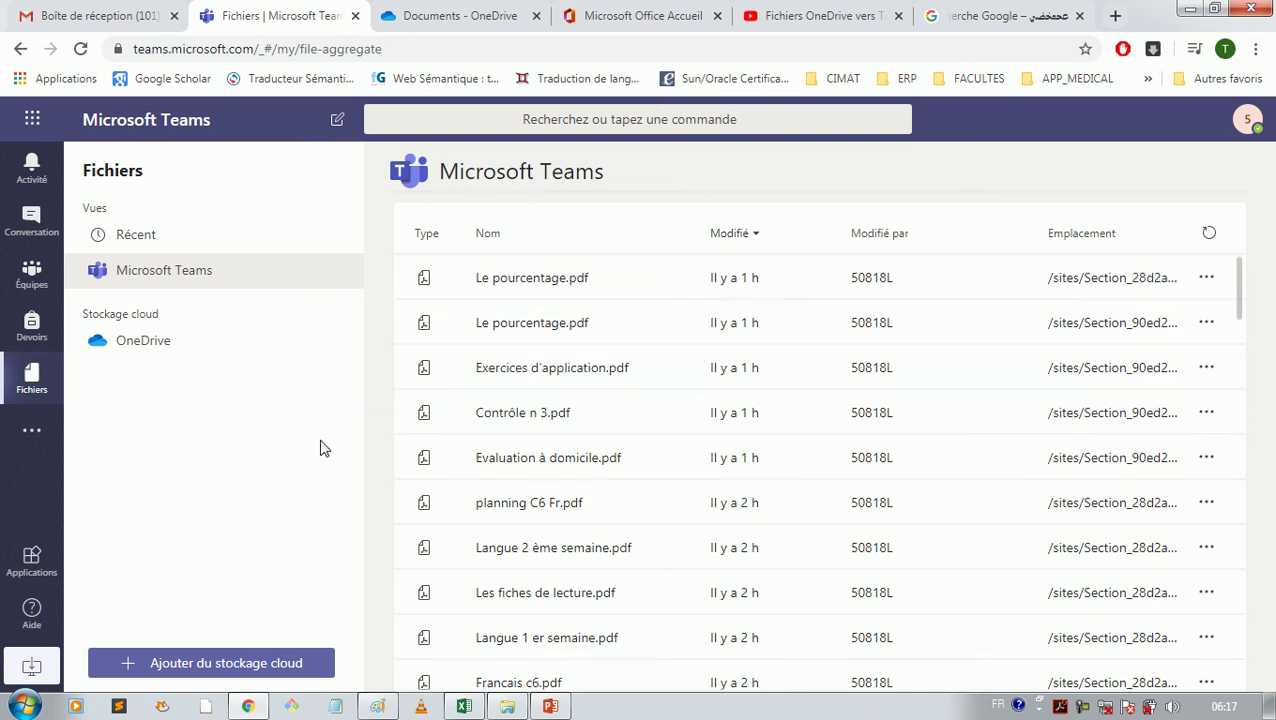
left_click(138, 348)
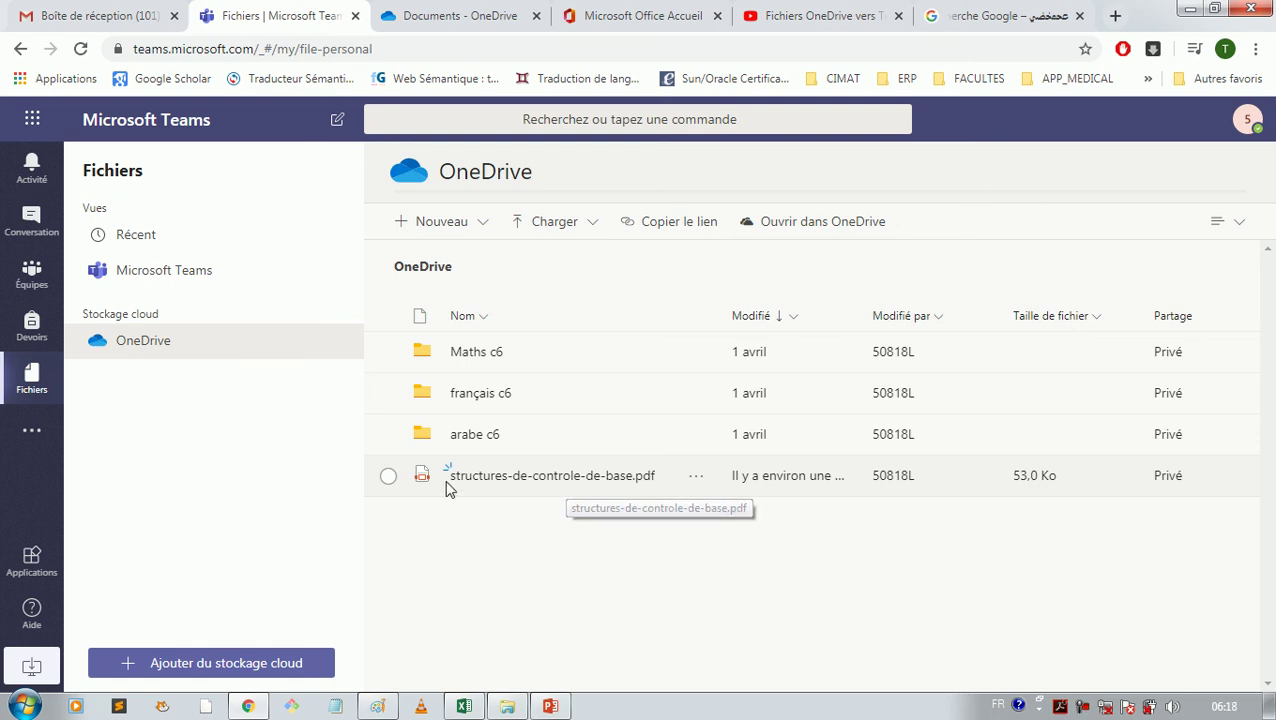
Step: Copy structures-de-controle-de-base.pdf from OneDrive into the General channel of the 50818L 1APIC-2 INFORMATIQUE team
left_click(388, 477)
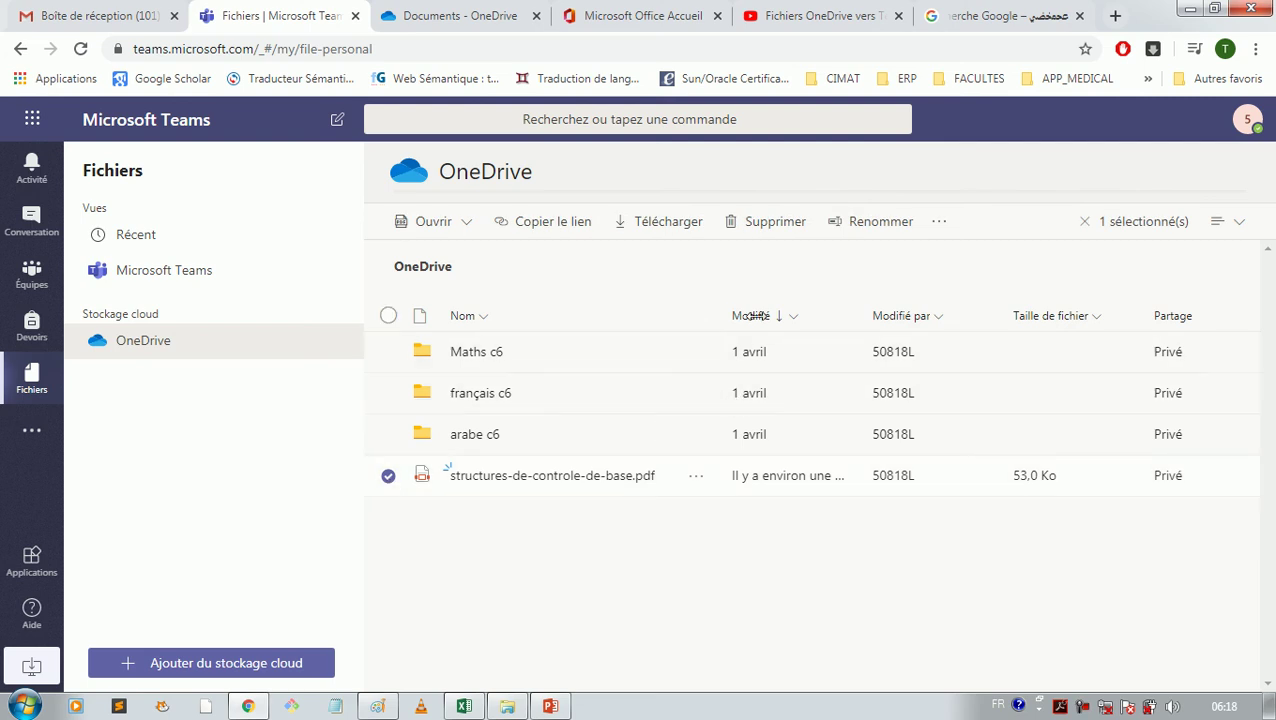
left_click(939, 223)
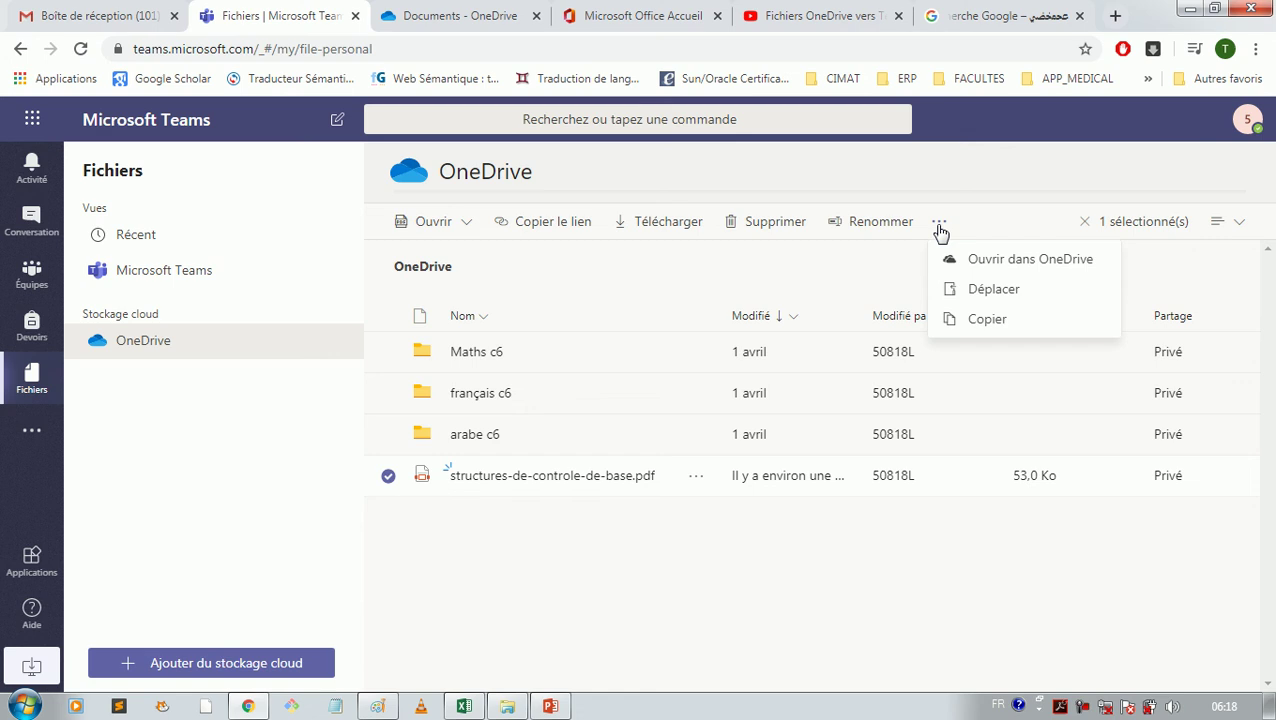
left_click(988, 320)
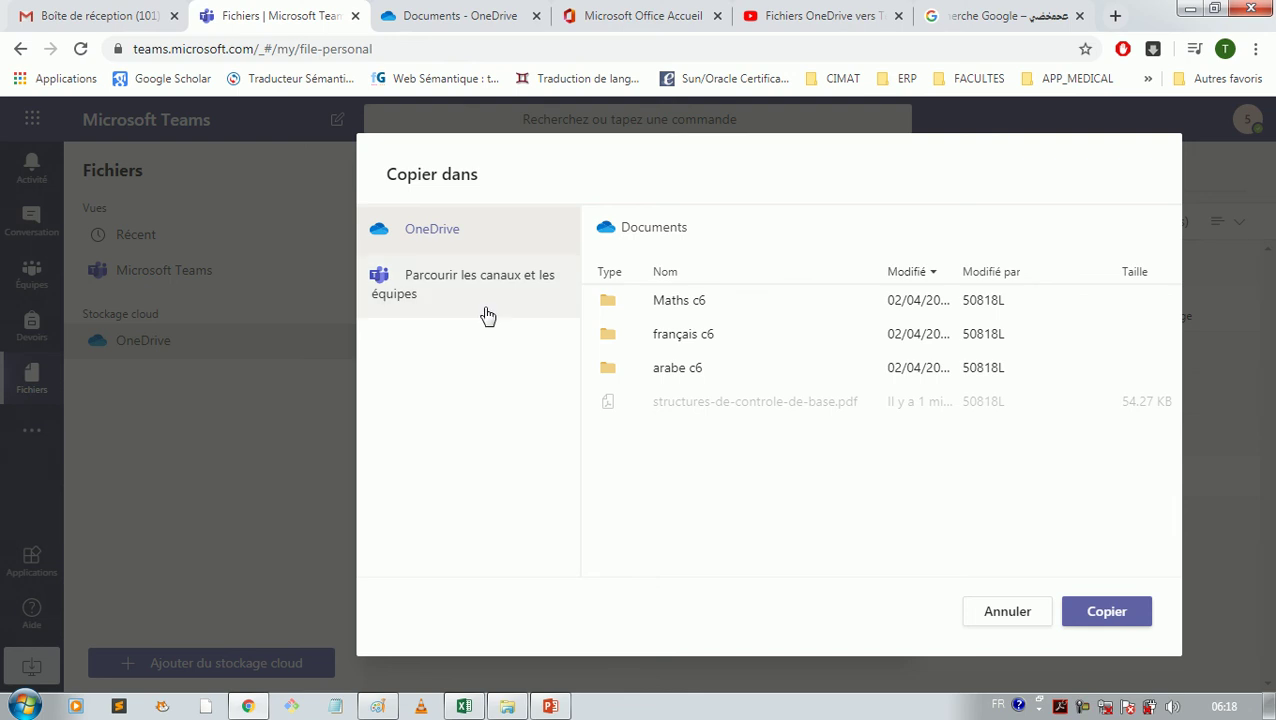
left_click(590, 333)
left_click(663, 295)
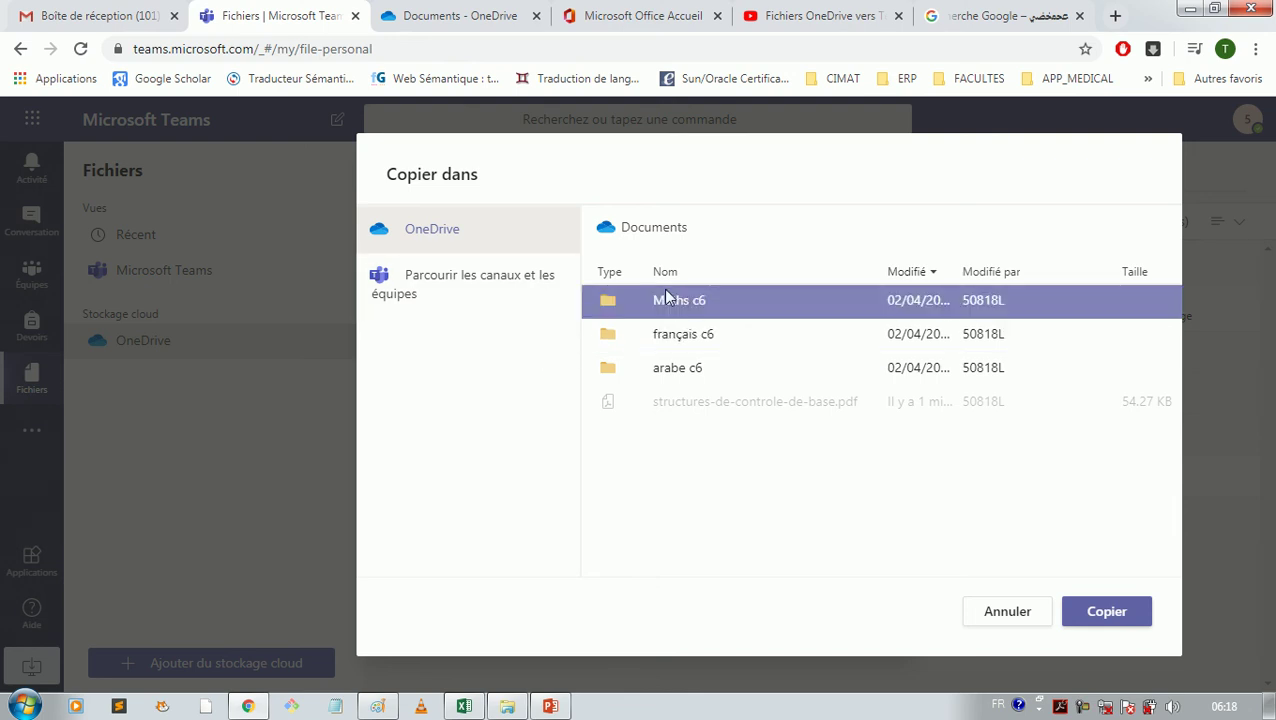
left_click(790, 338)
left_click(790, 338)
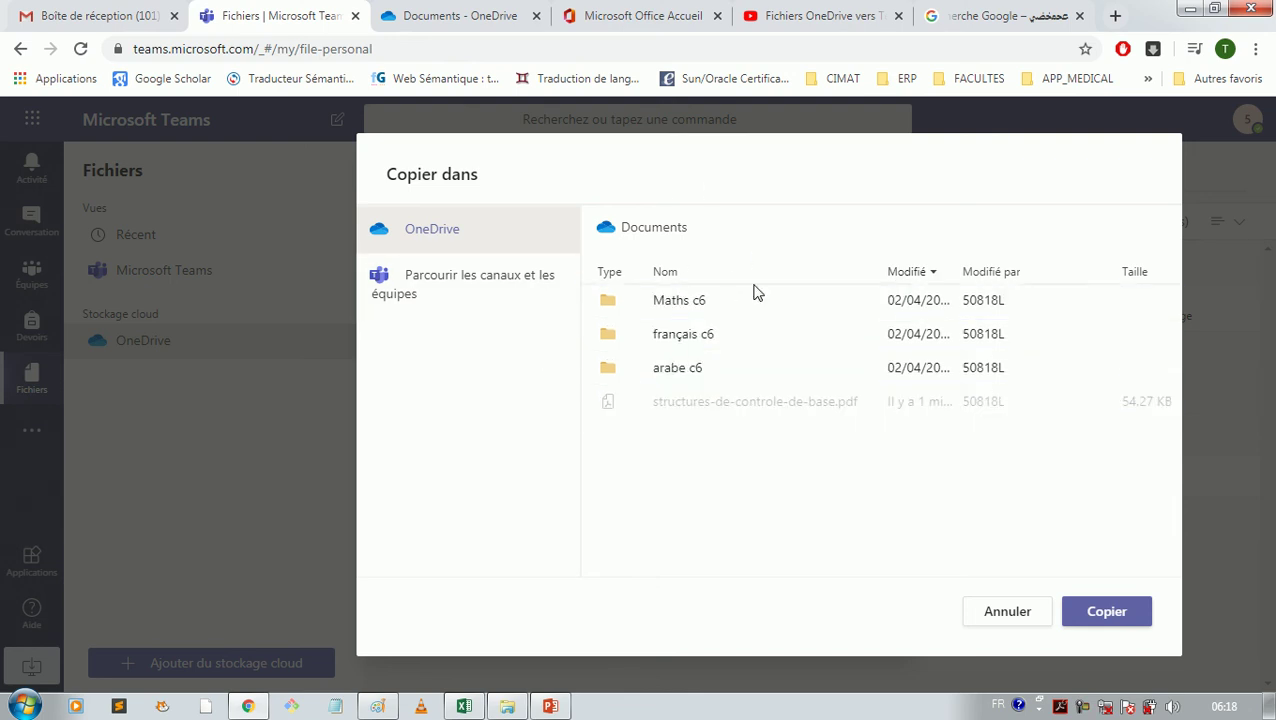
left_click(452, 287)
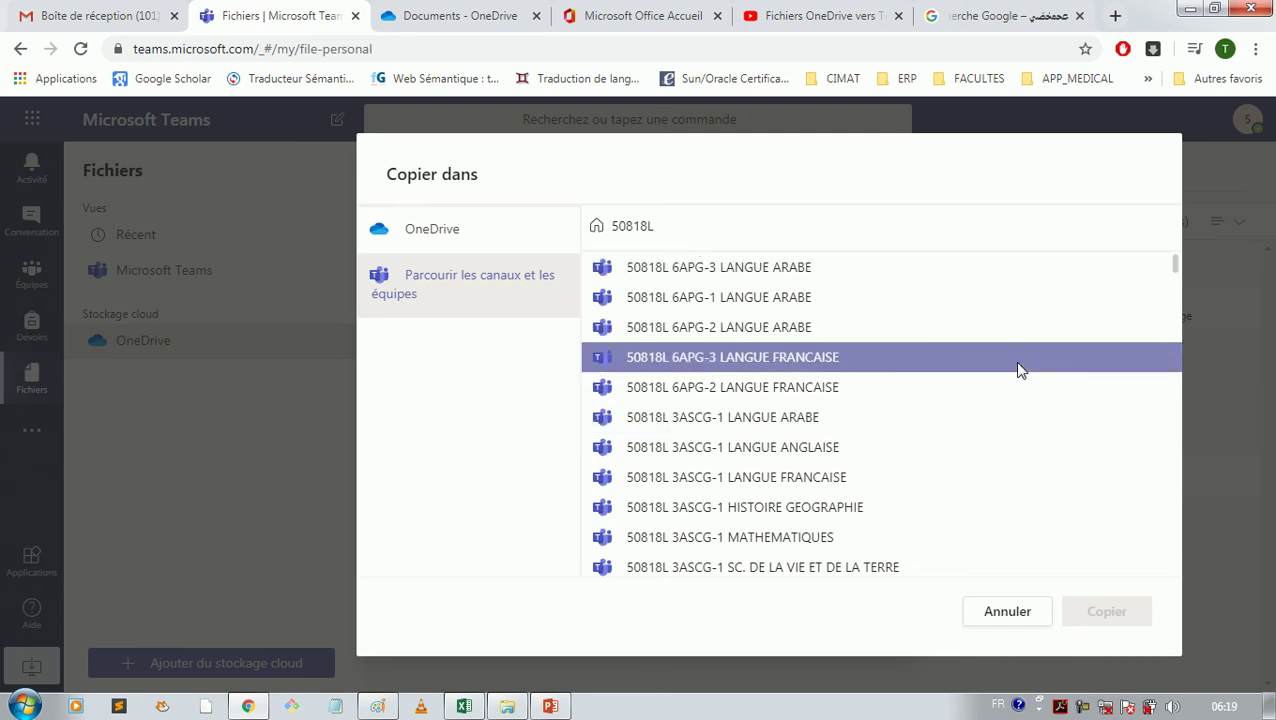
left_click_drag(1177, 276, 1176, 372)
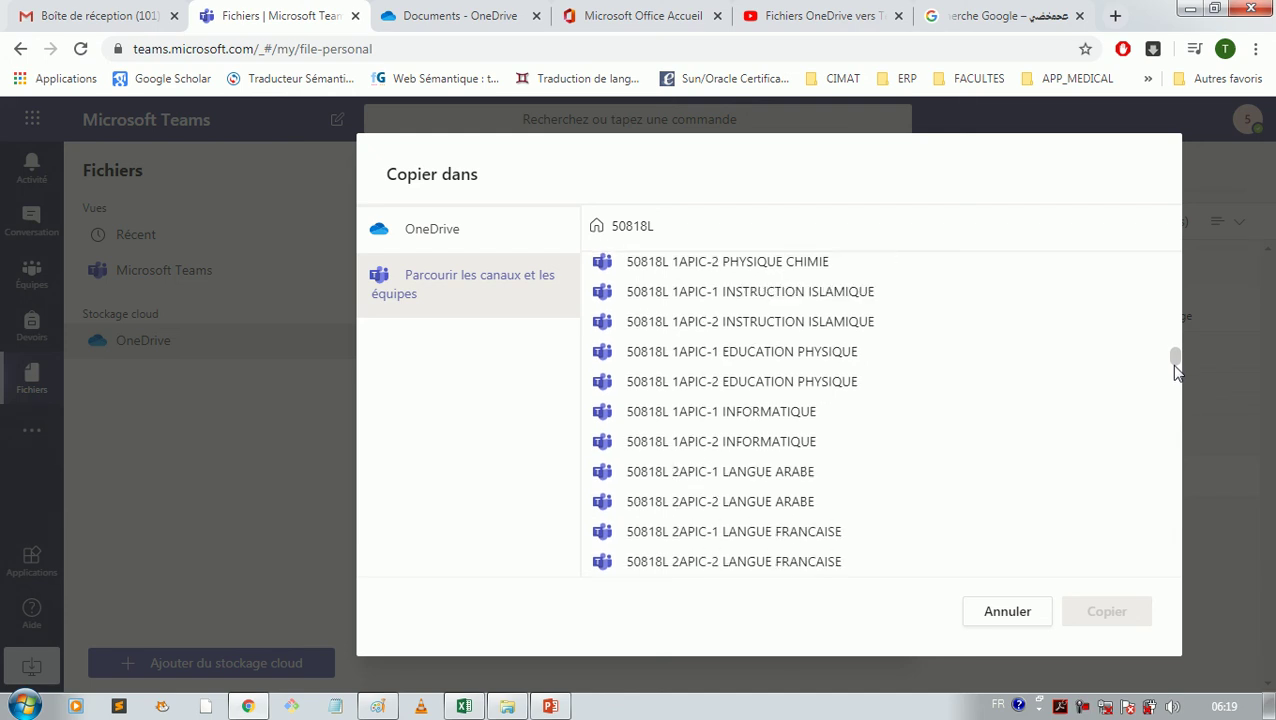
left_click_drag(1176, 372, 1176, 377)
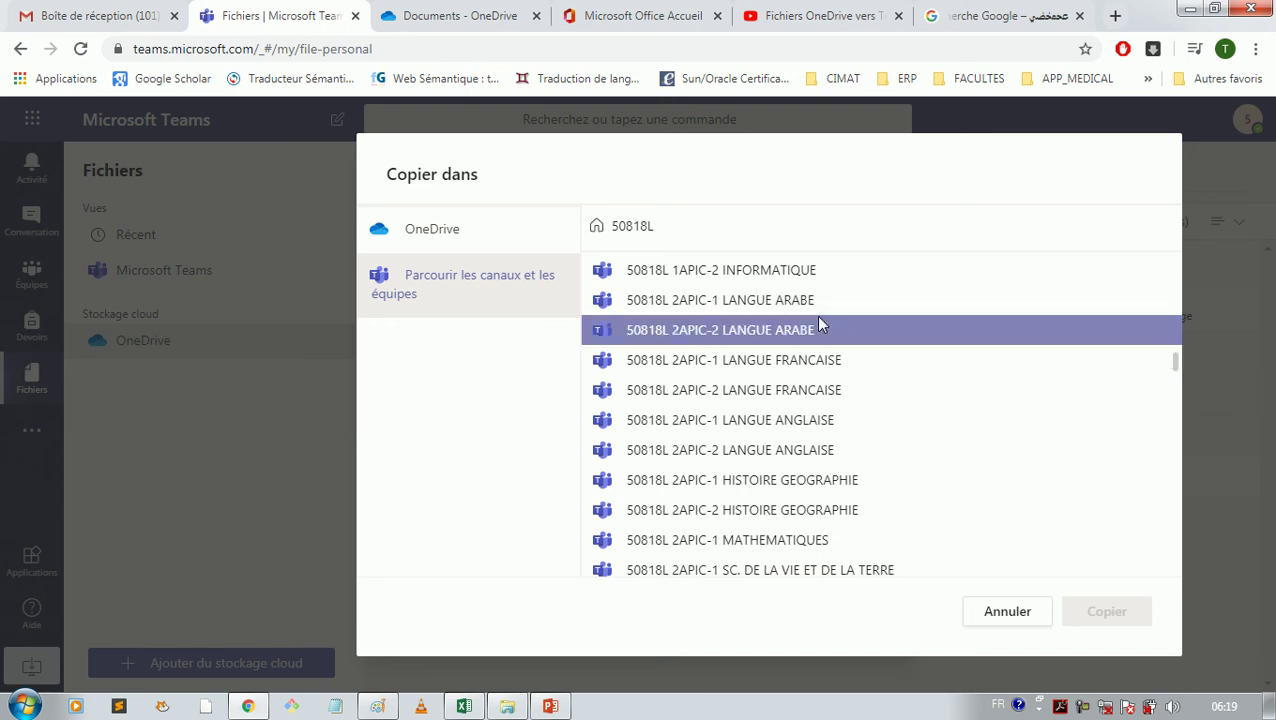
left_click(704, 274)
left_click(632, 268)
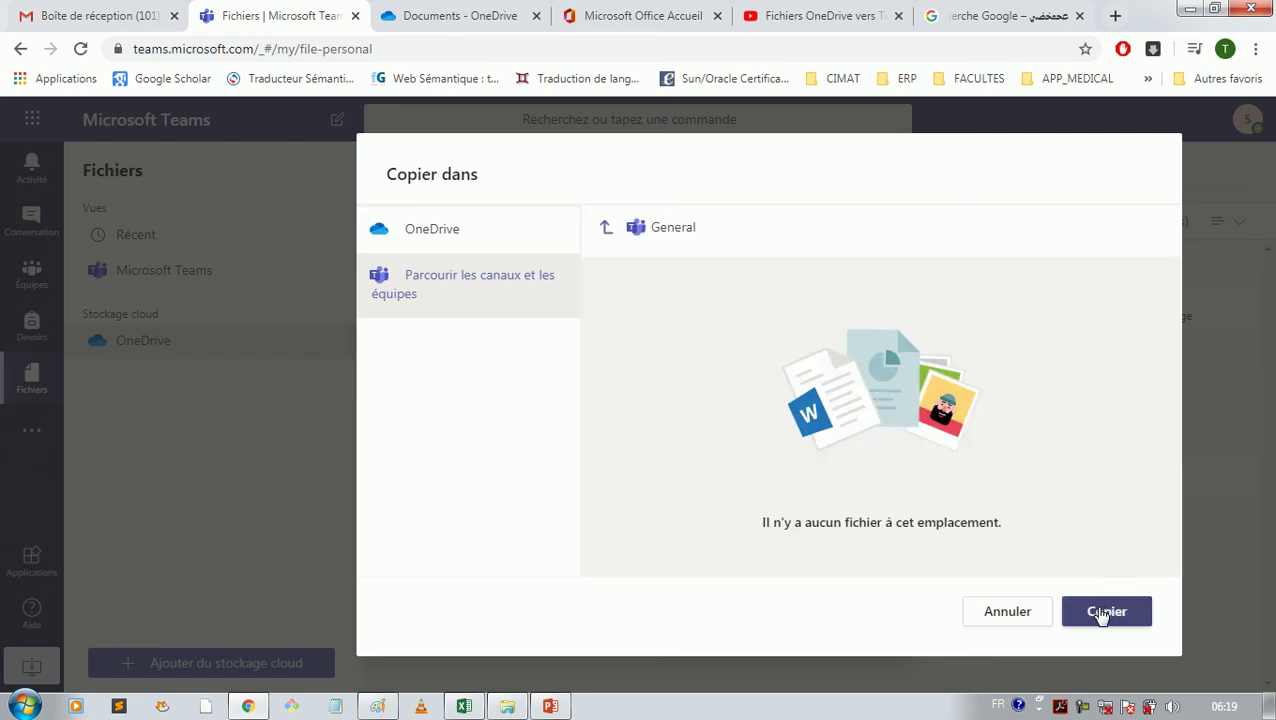
left_click(1100, 612)
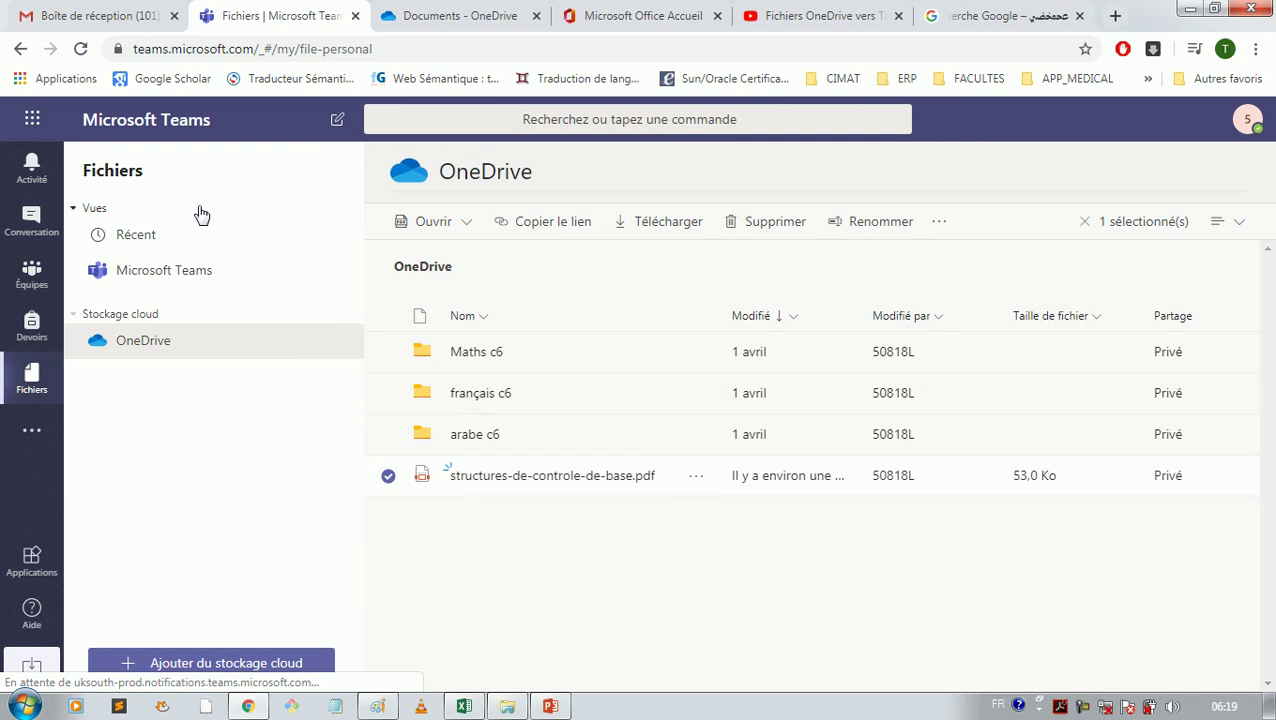
Step: Filter the teams list by 2APIC-1 and view the Cours1_Informatique folder in the 2APIC-1 INFORMATIQUE channel's files
left_click(32, 272)
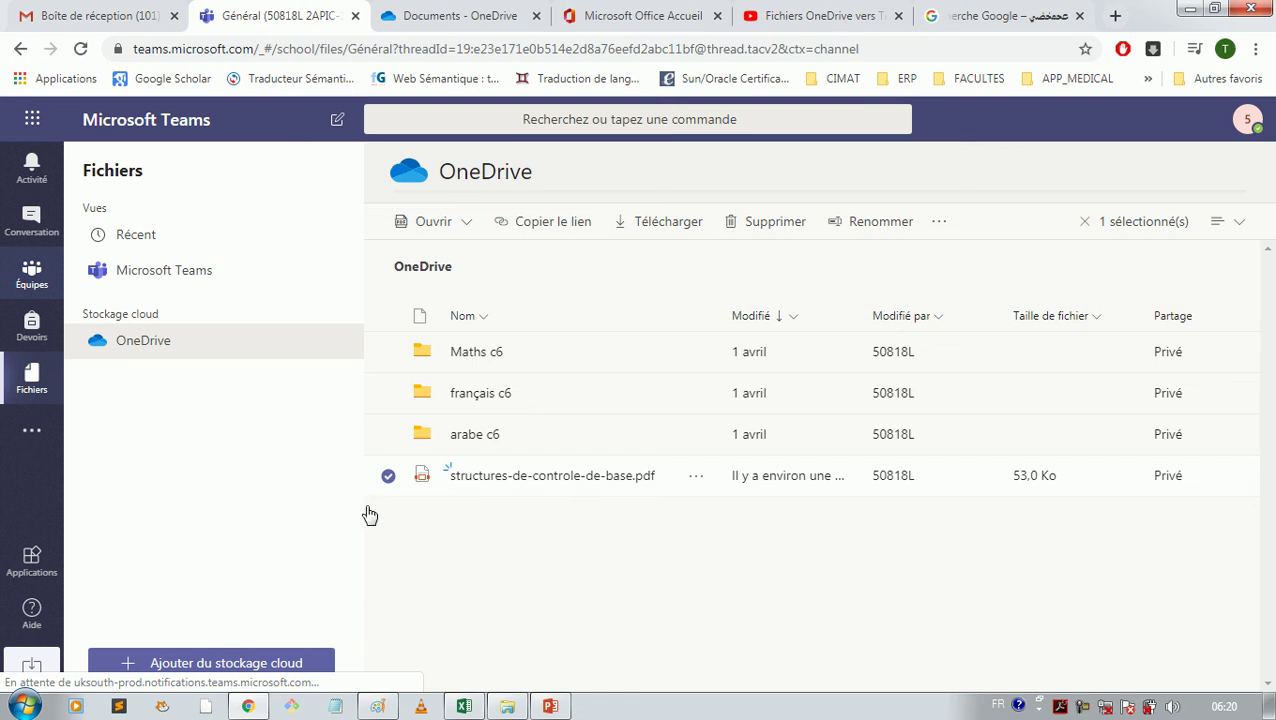
left_click(32, 278)
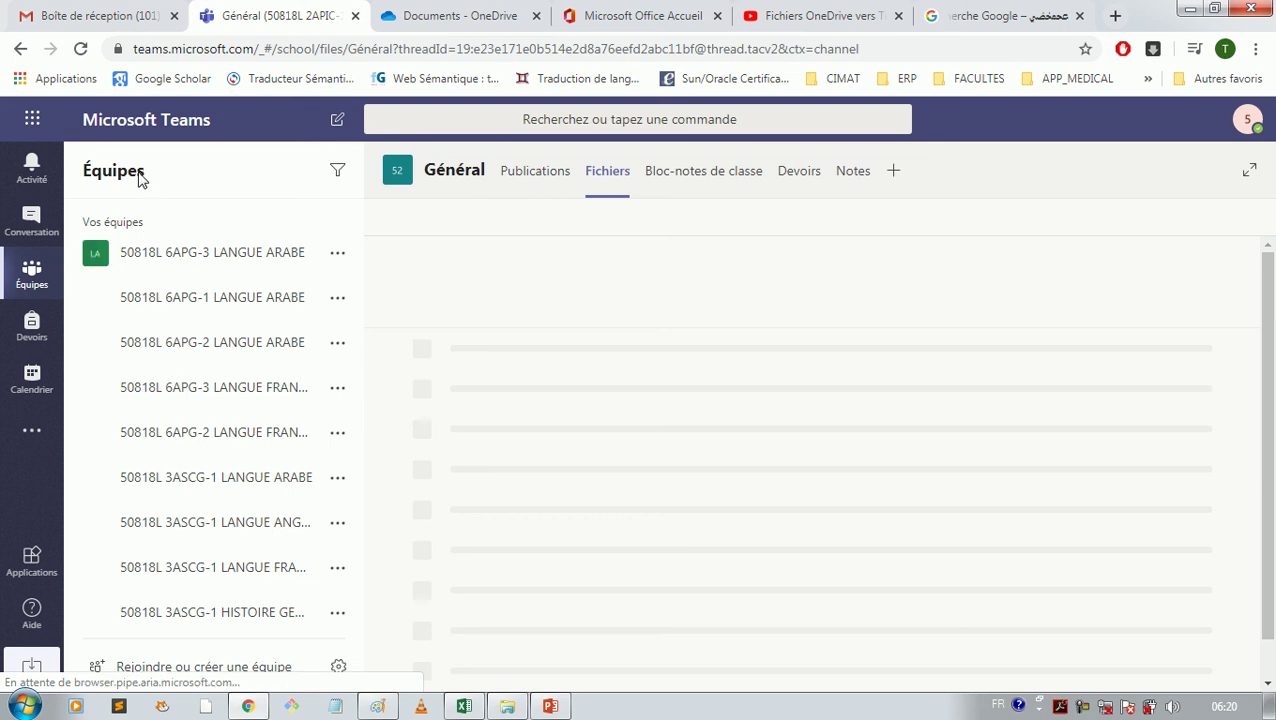
left_click(338, 171)
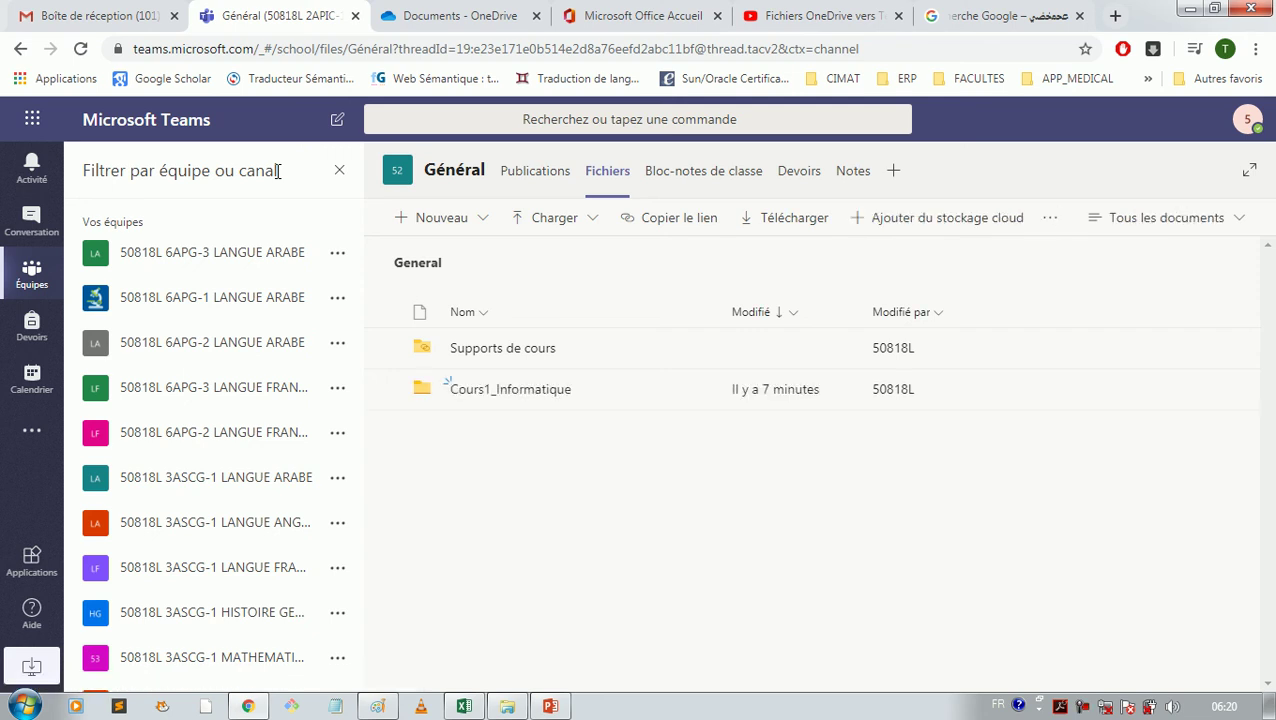
left_click(278, 171)
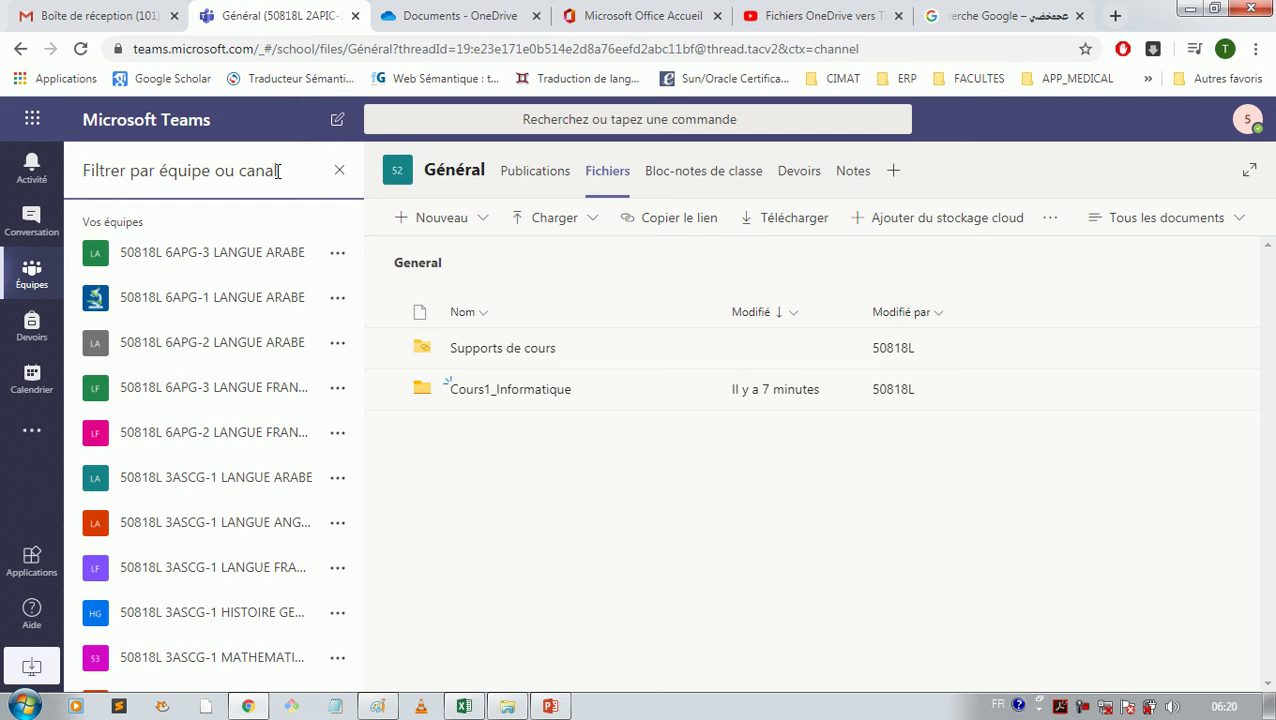
type("2")
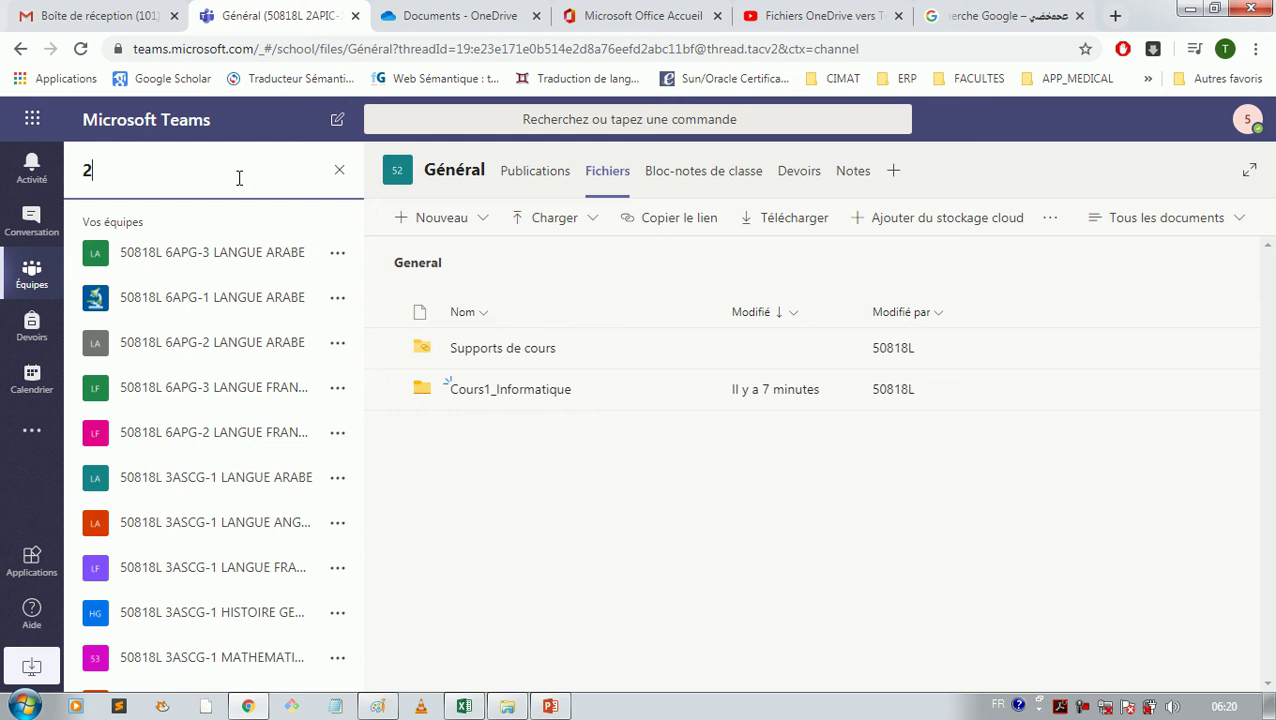
type("APIC-1")
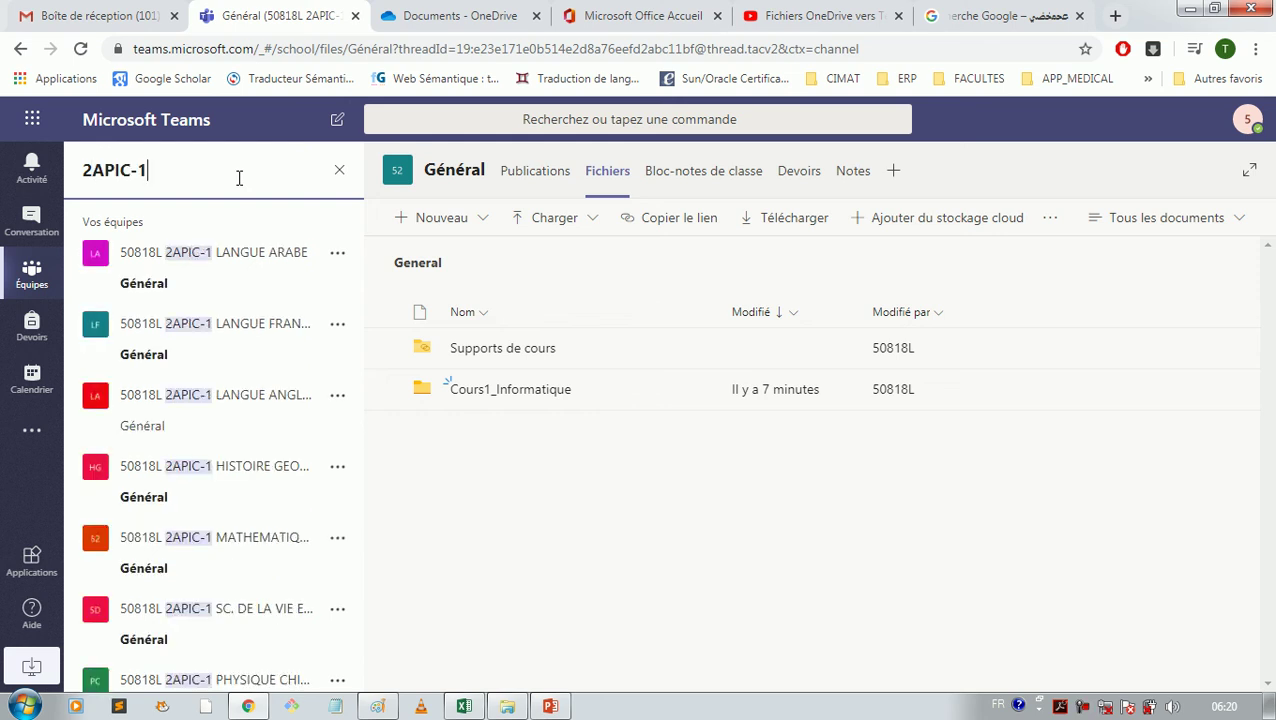
left_click_drag(359, 390, 352, 528)
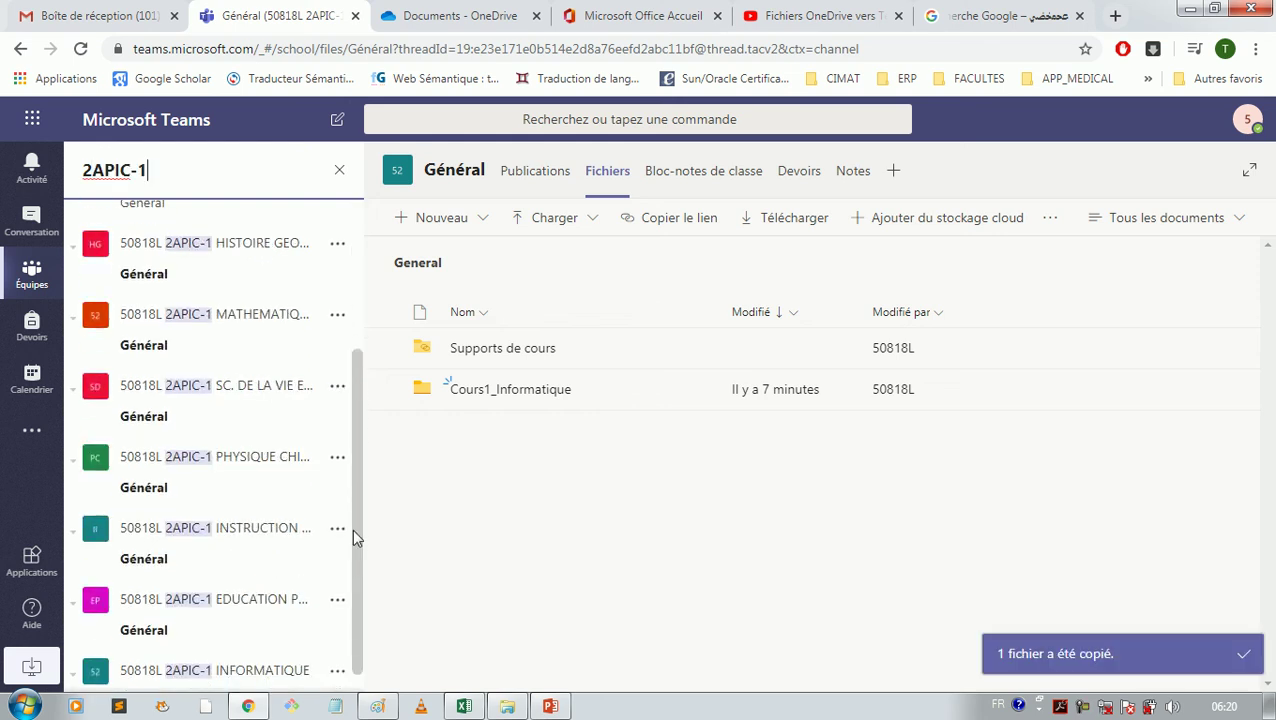
left_click(277, 676)
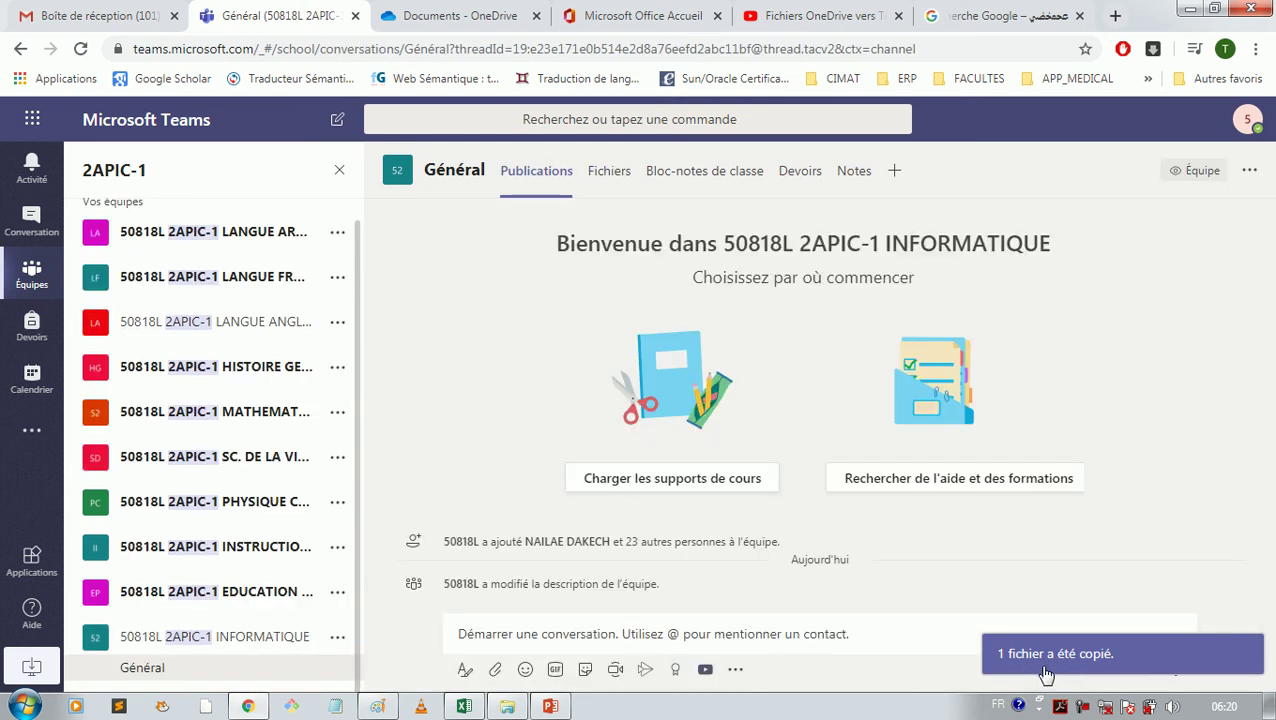
left_click(604, 176)
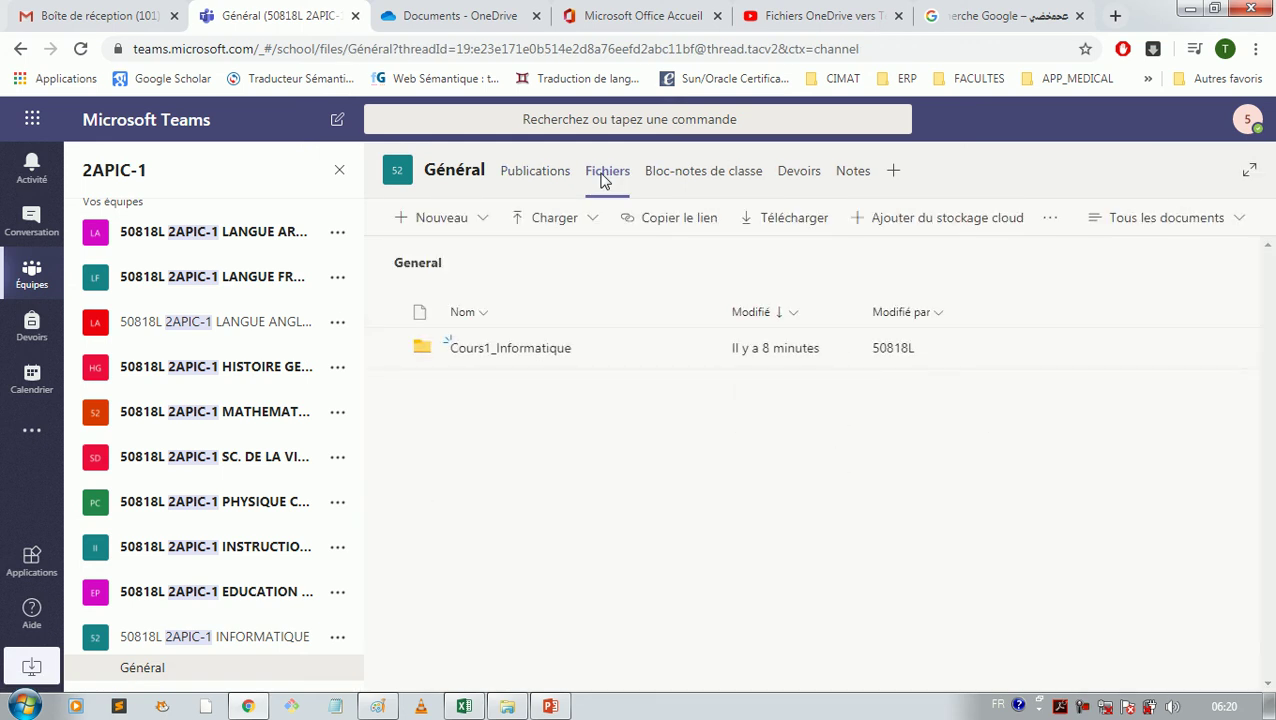
left_click(540, 349)
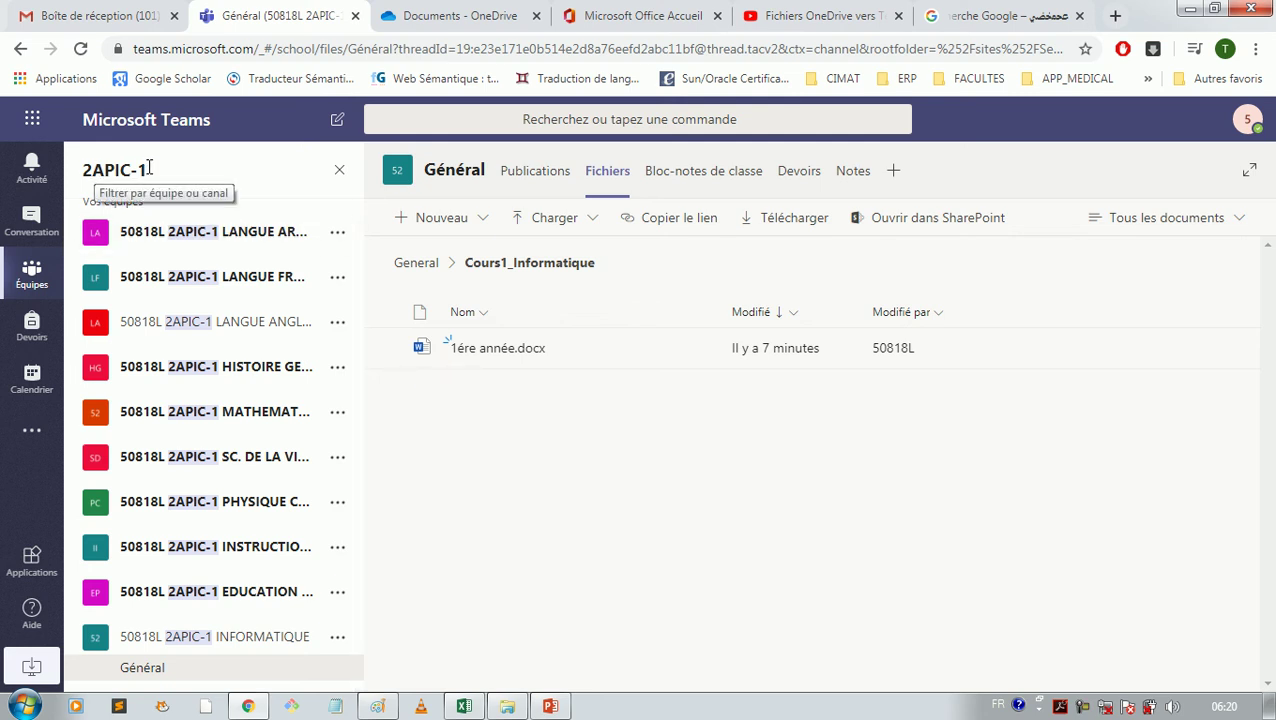
Step: Filter the teams list by 1APIC-2 and view the 1APIC-2 INFORMATIQUE channel's files and upload options
left_click_drag(84, 170, 150, 170)
type("1")
type("2")
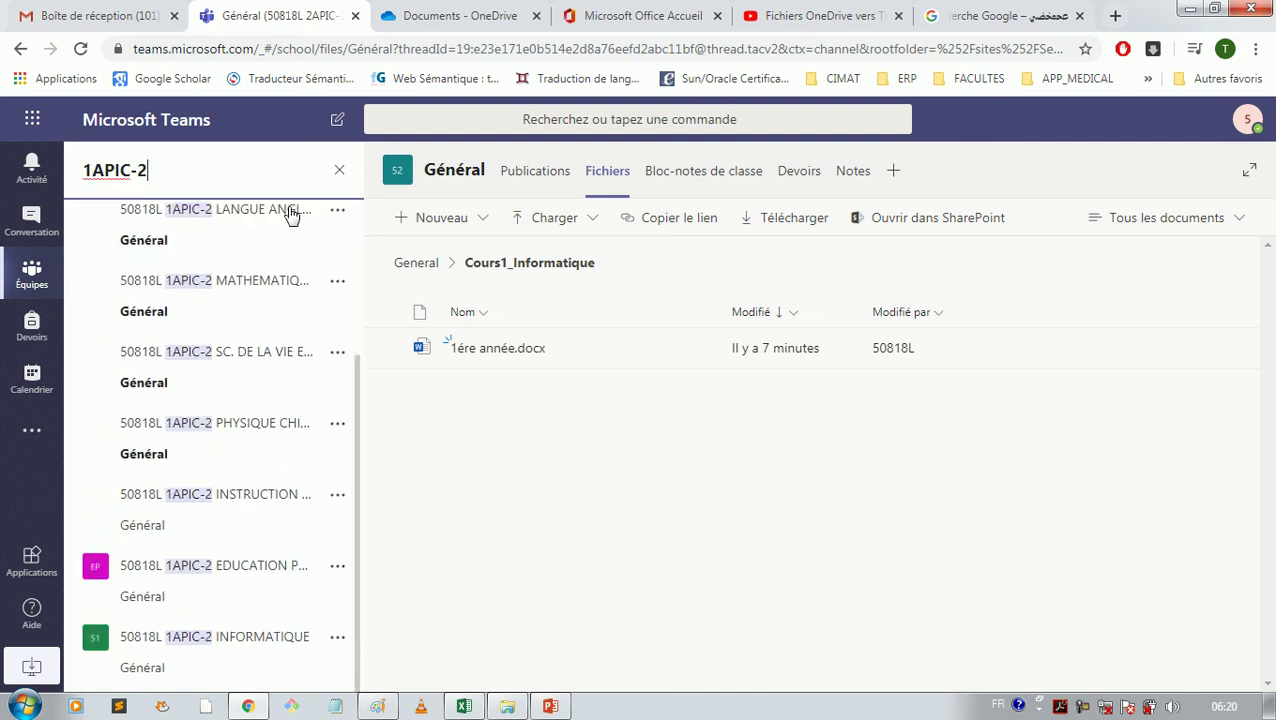
left_click(293, 660)
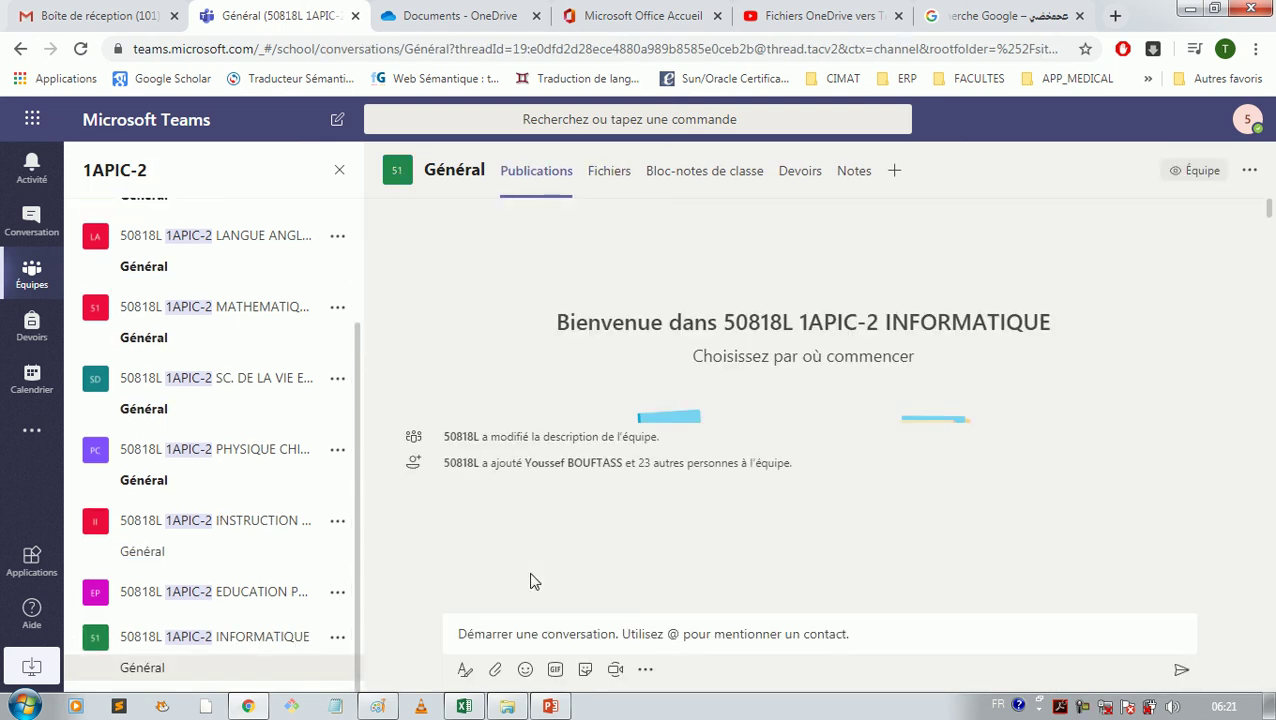
left_click(607, 173)
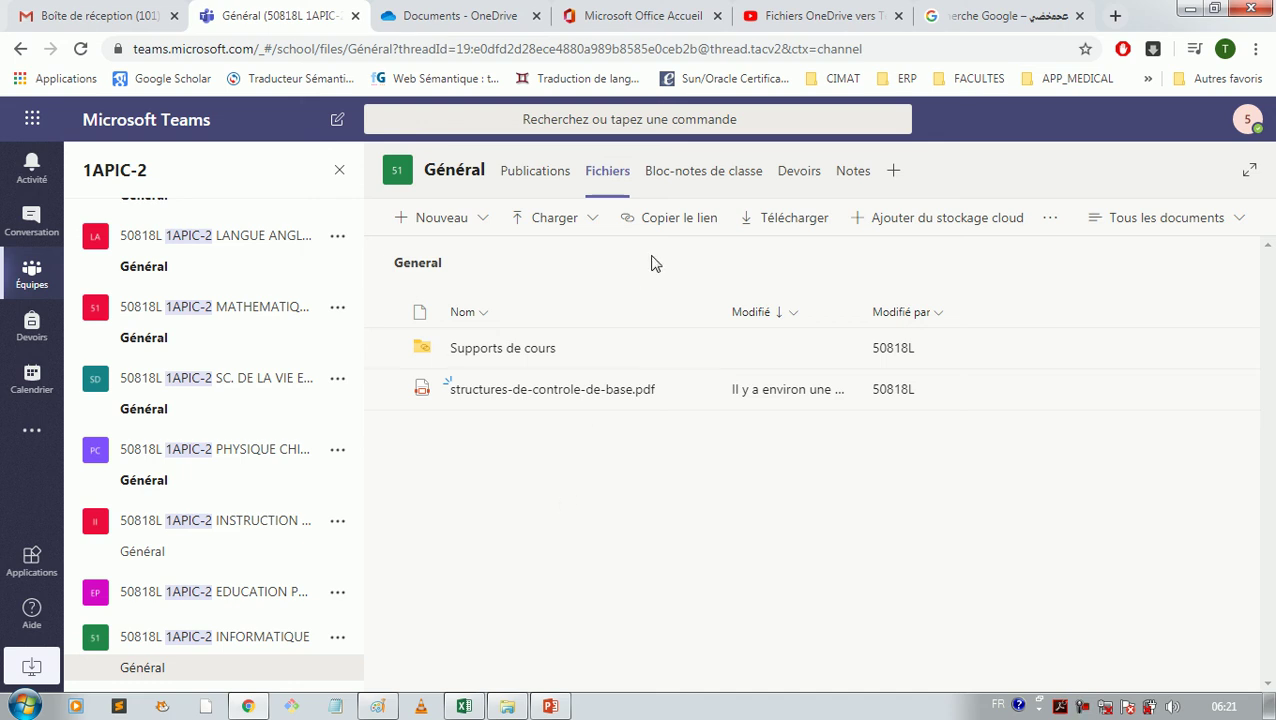
left_click(594, 226)
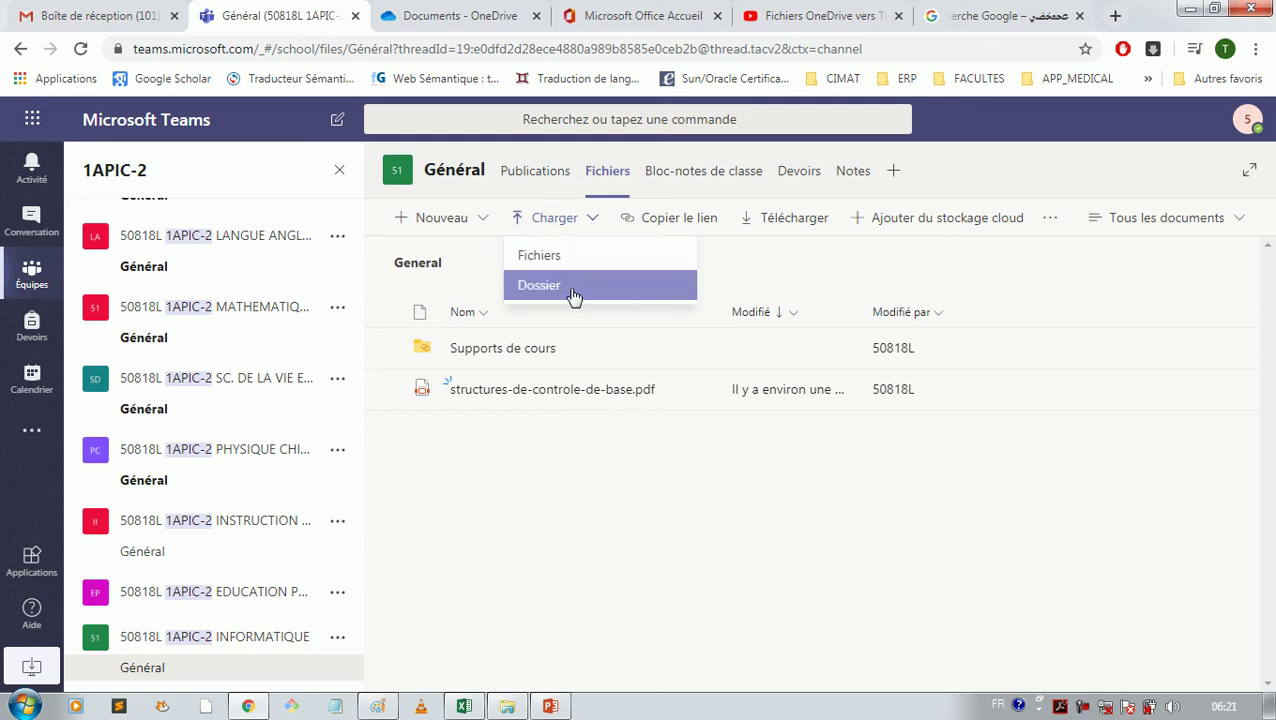
left_click(604, 468)
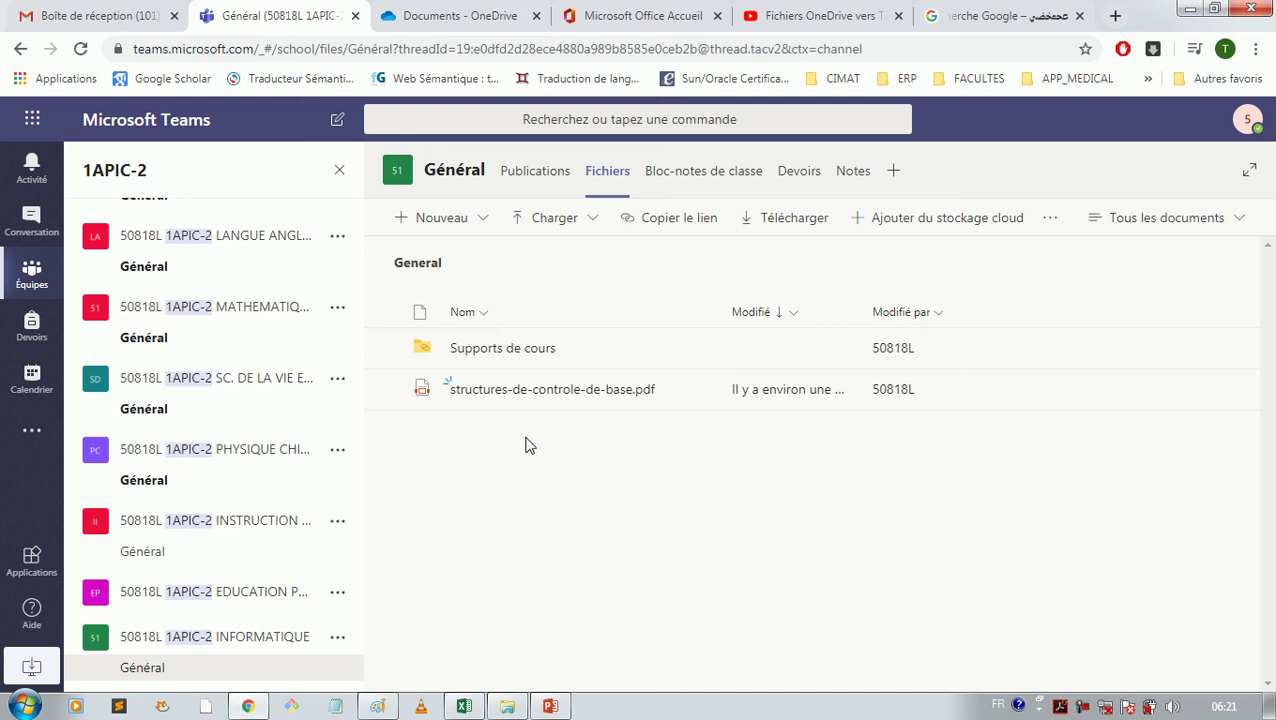
Step: Open the Fichiers app and view the files stored in OneDrive
left_click(31, 437)
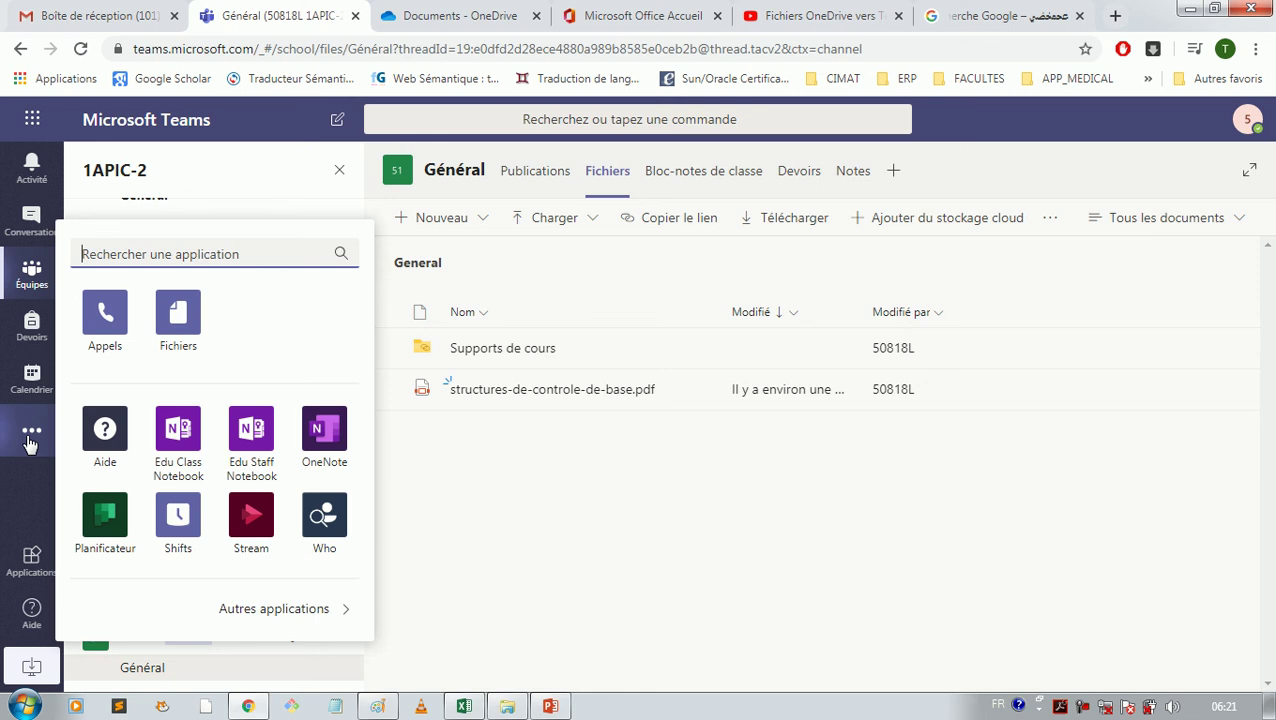
left_click(178, 318)
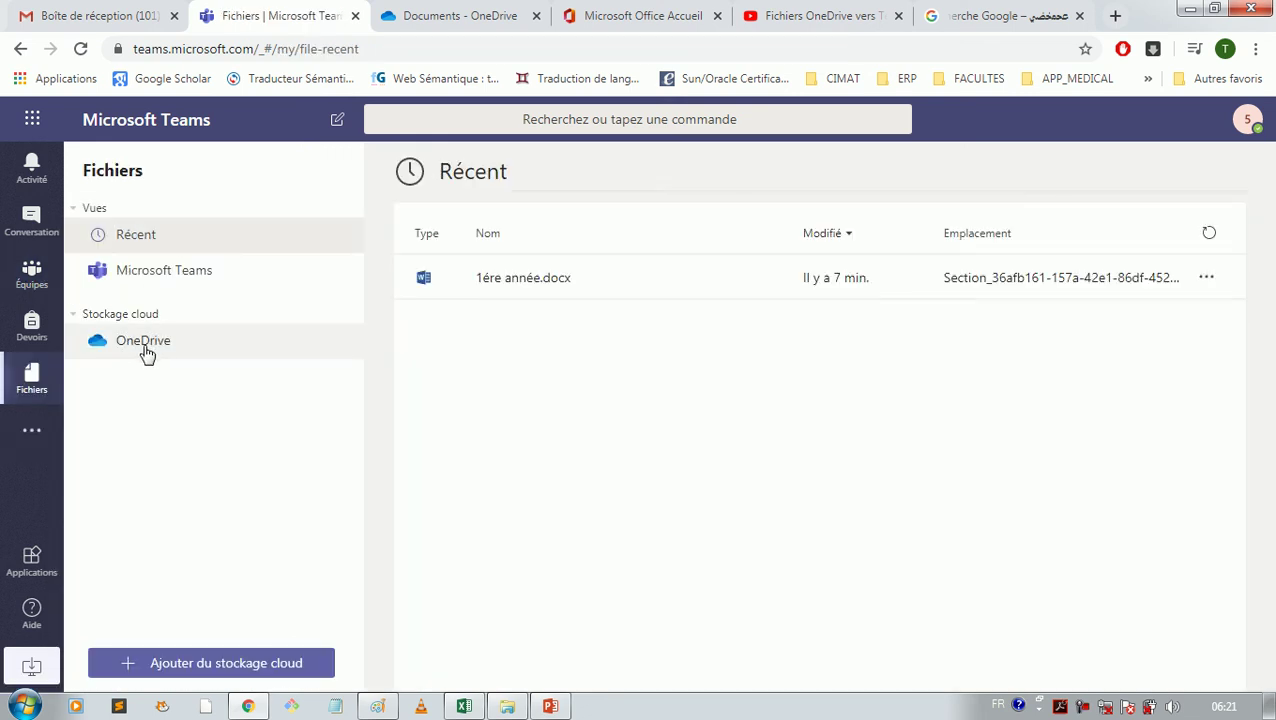
left_click(146, 352)
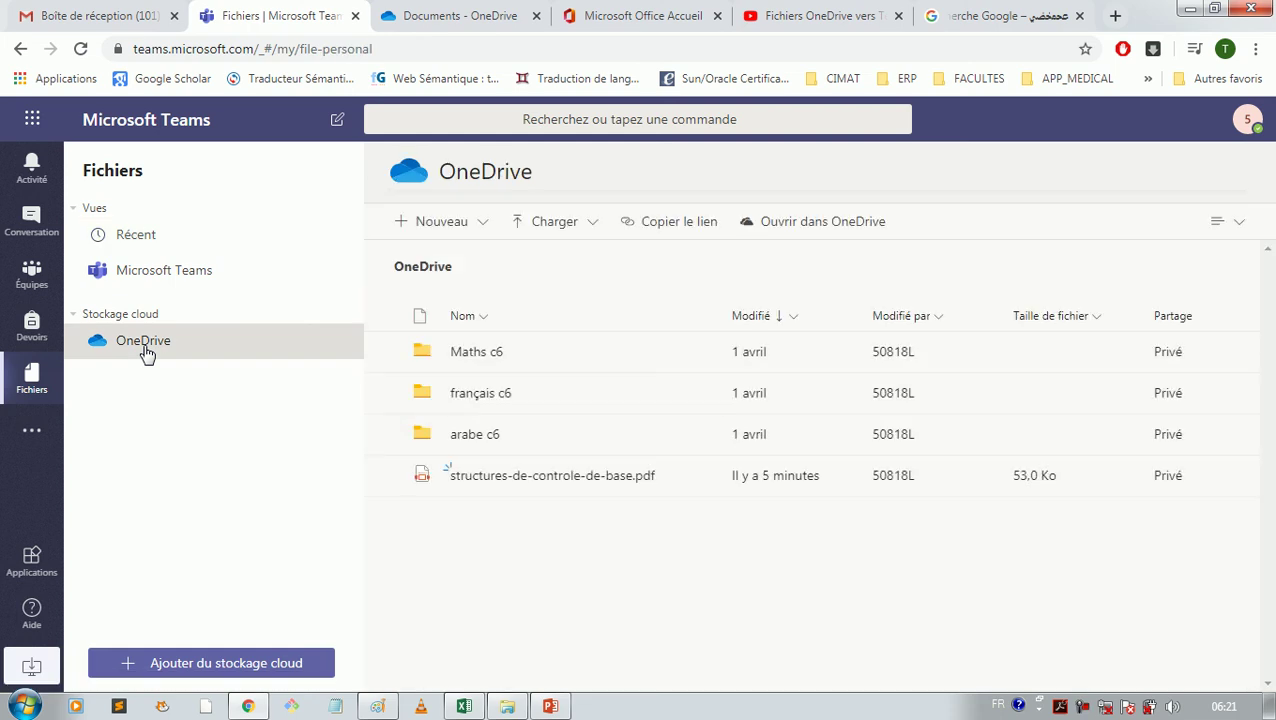